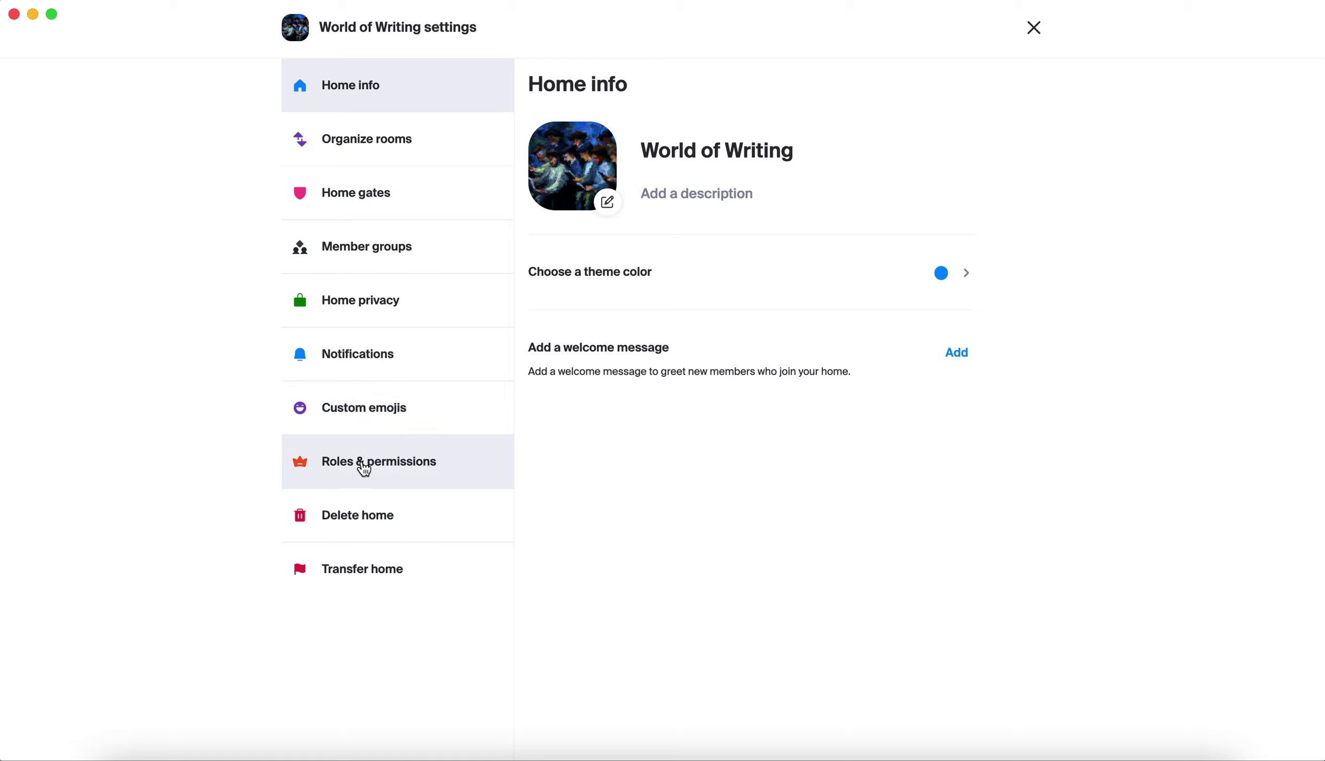
# Examine which home, invite, event and messaging permissions the Default role grants in the World of Writing home.
pyautogui.click(364, 464)
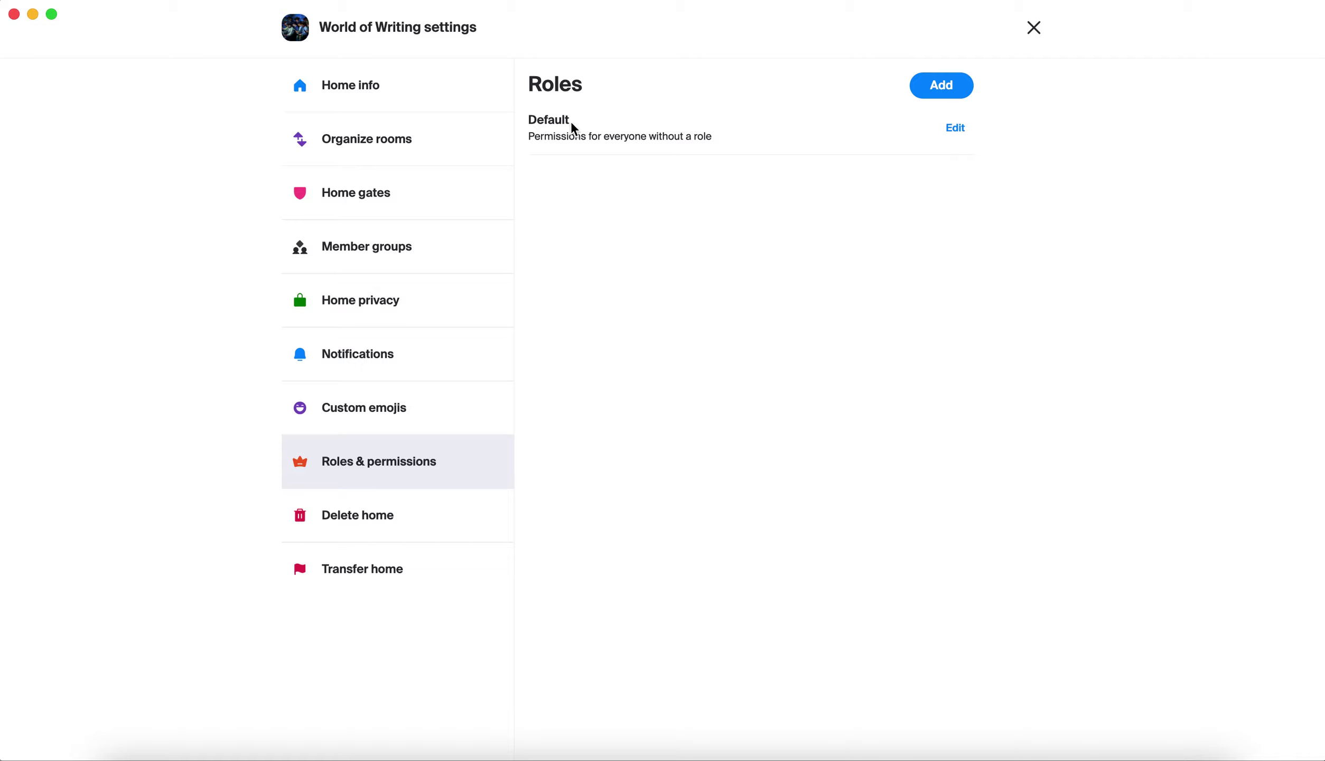
pyautogui.click(961, 139)
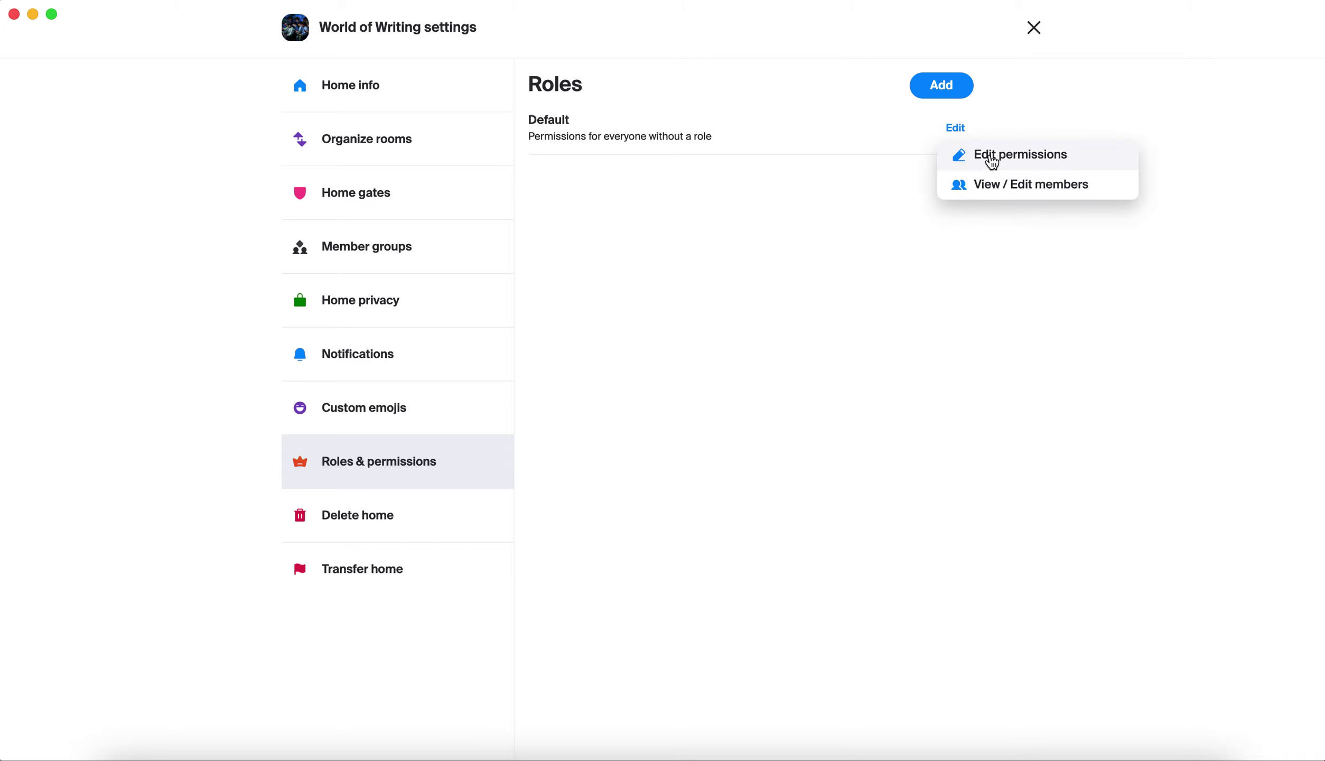
pyautogui.click(991, 158)
pyautogui.scroll(-5, 674, 266)
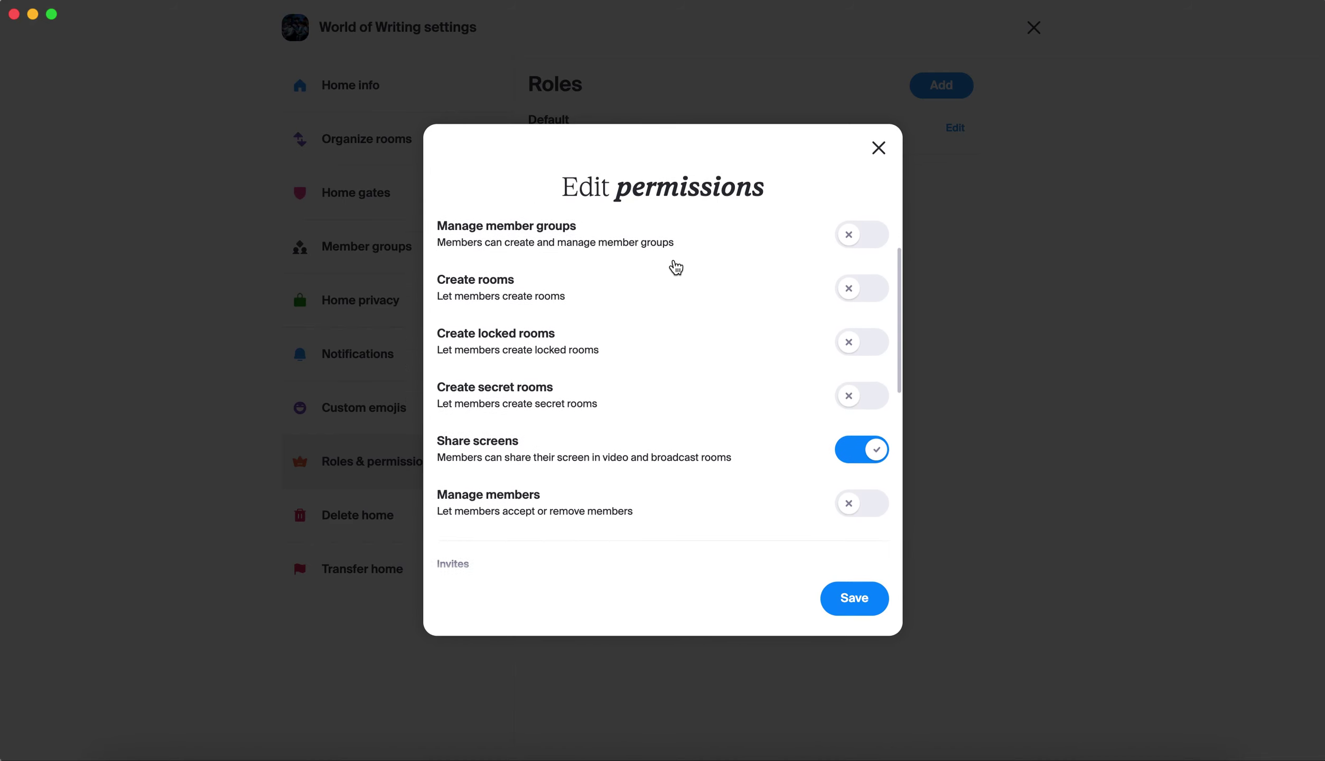
pyautogui.scroll(5, 674, 266)
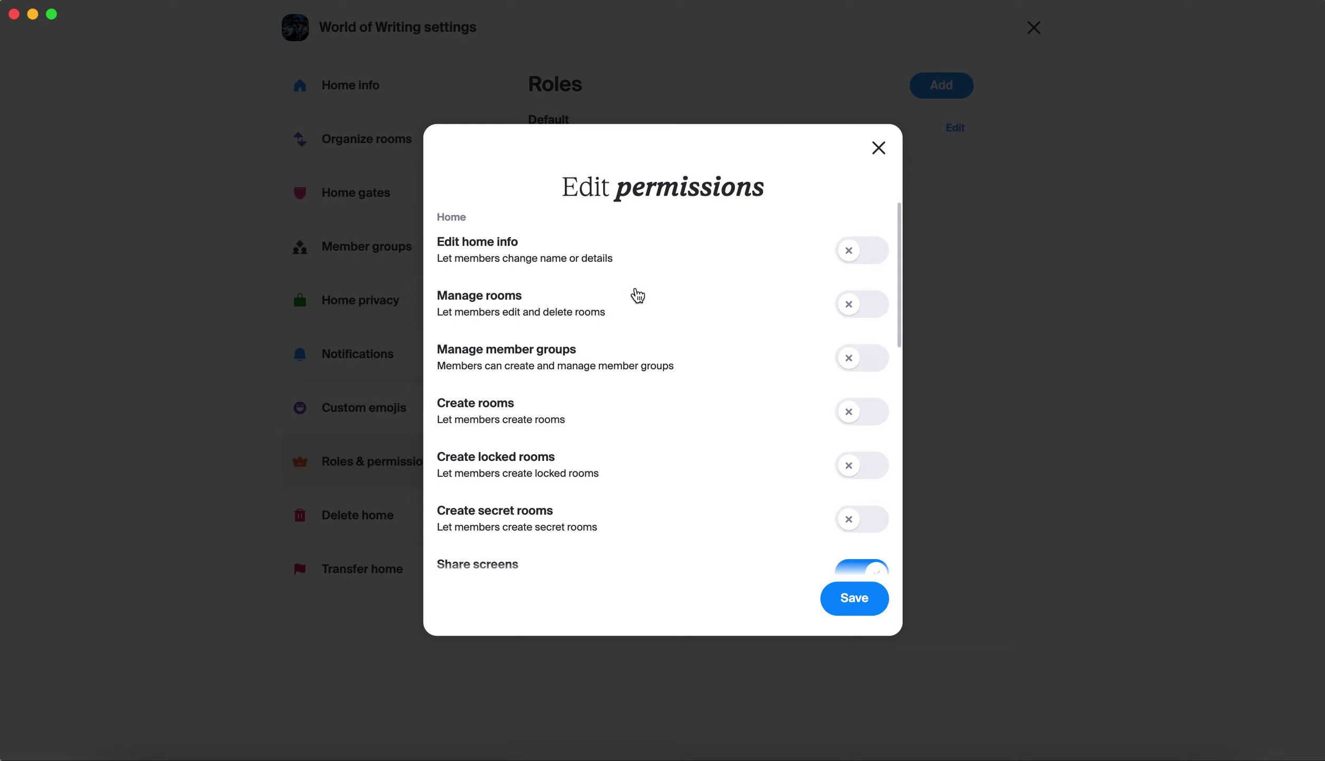
pyautogui.scroll(-3, 638, 295)
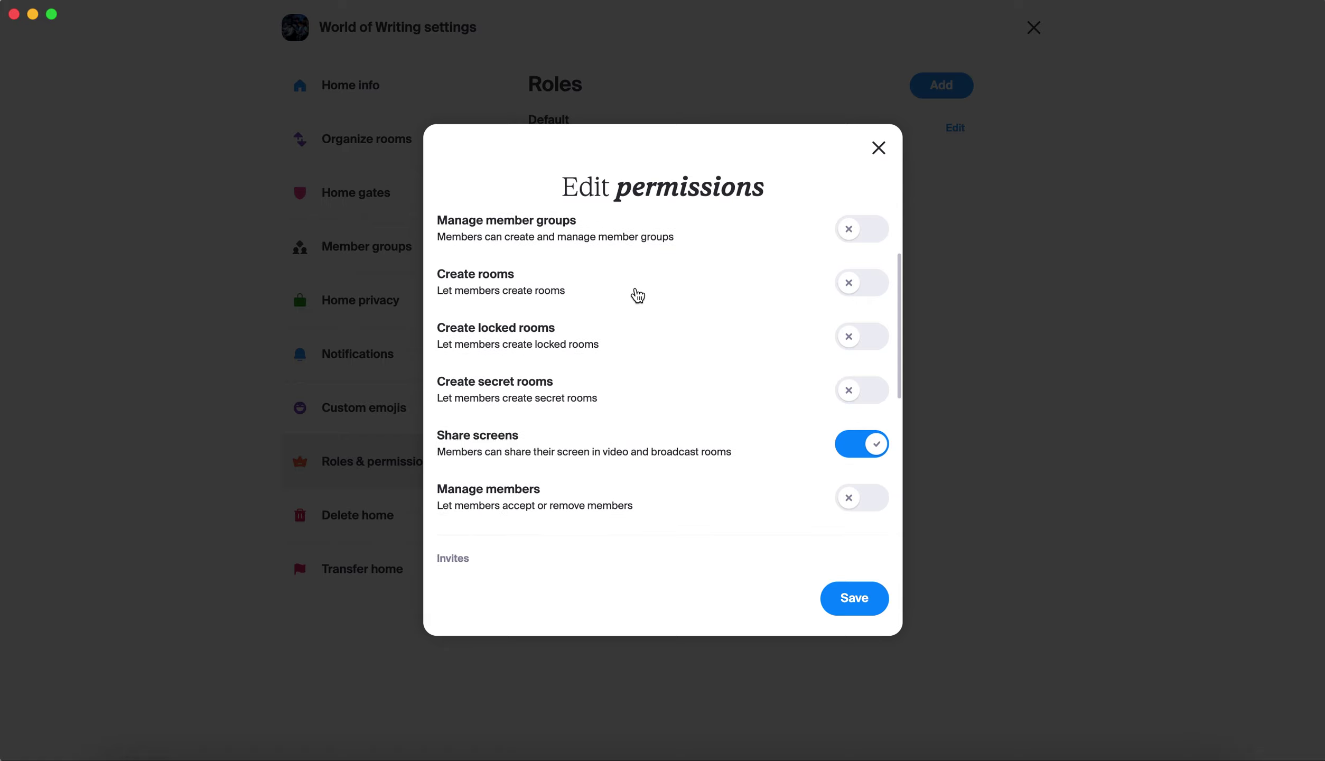
pyautogui.scroll(-1, 638, 294)
pyautogui.scroll(3, 638, 295)
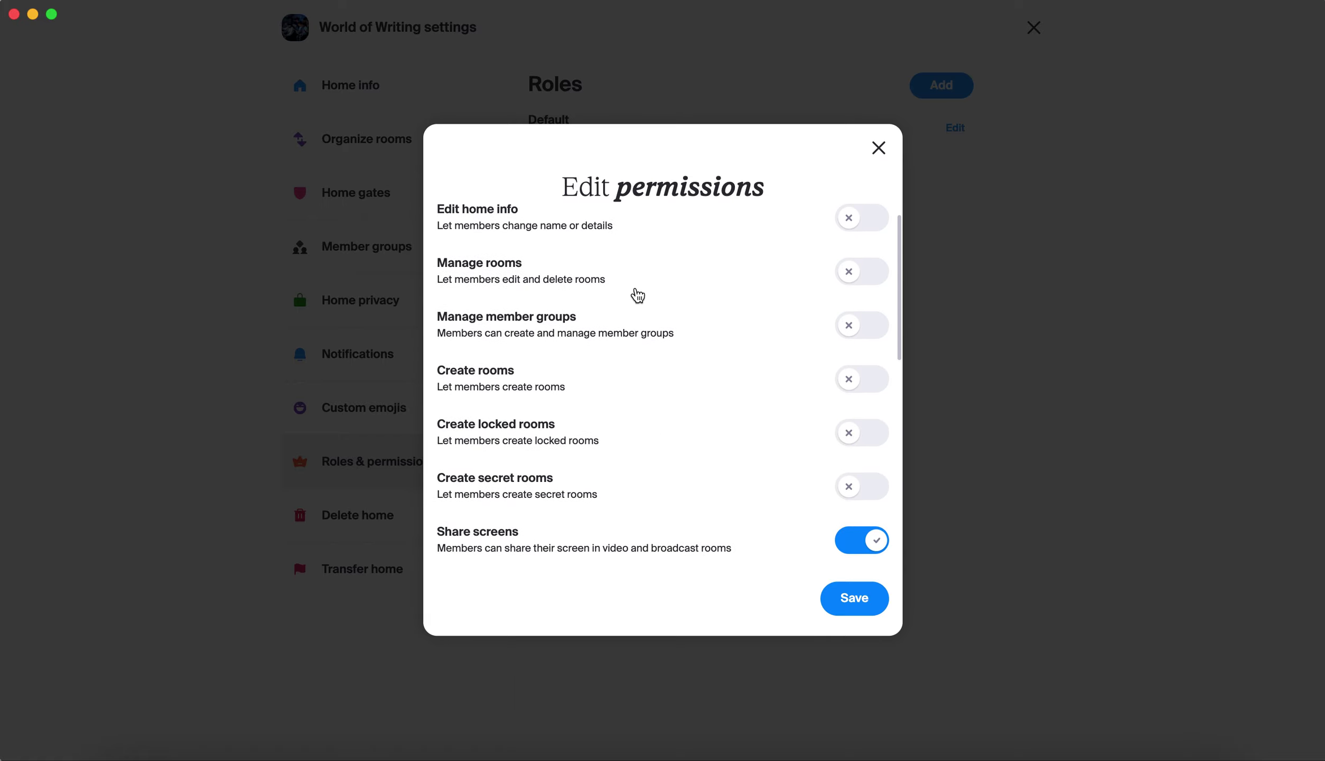
pyautogui.scroll(1, 707, 322)
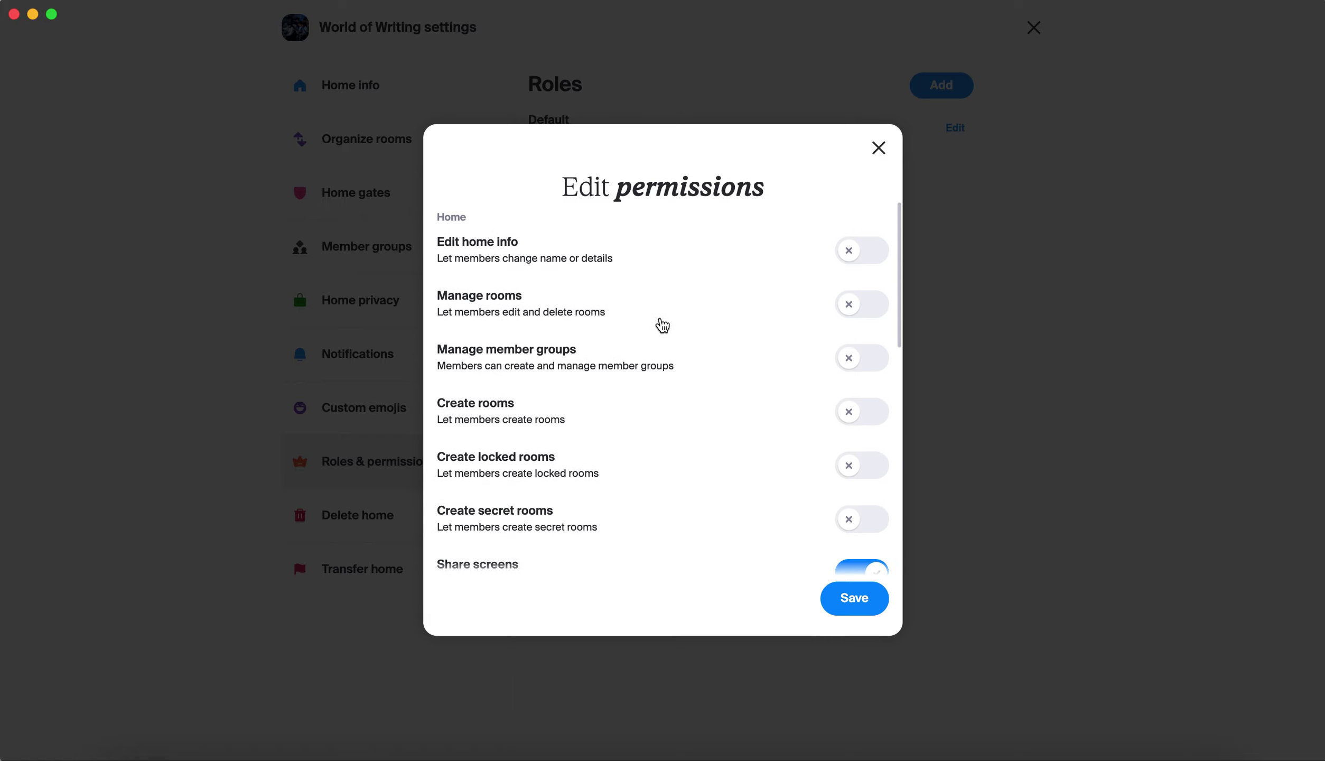
pyautogui.scroll(-5, 660, 325)
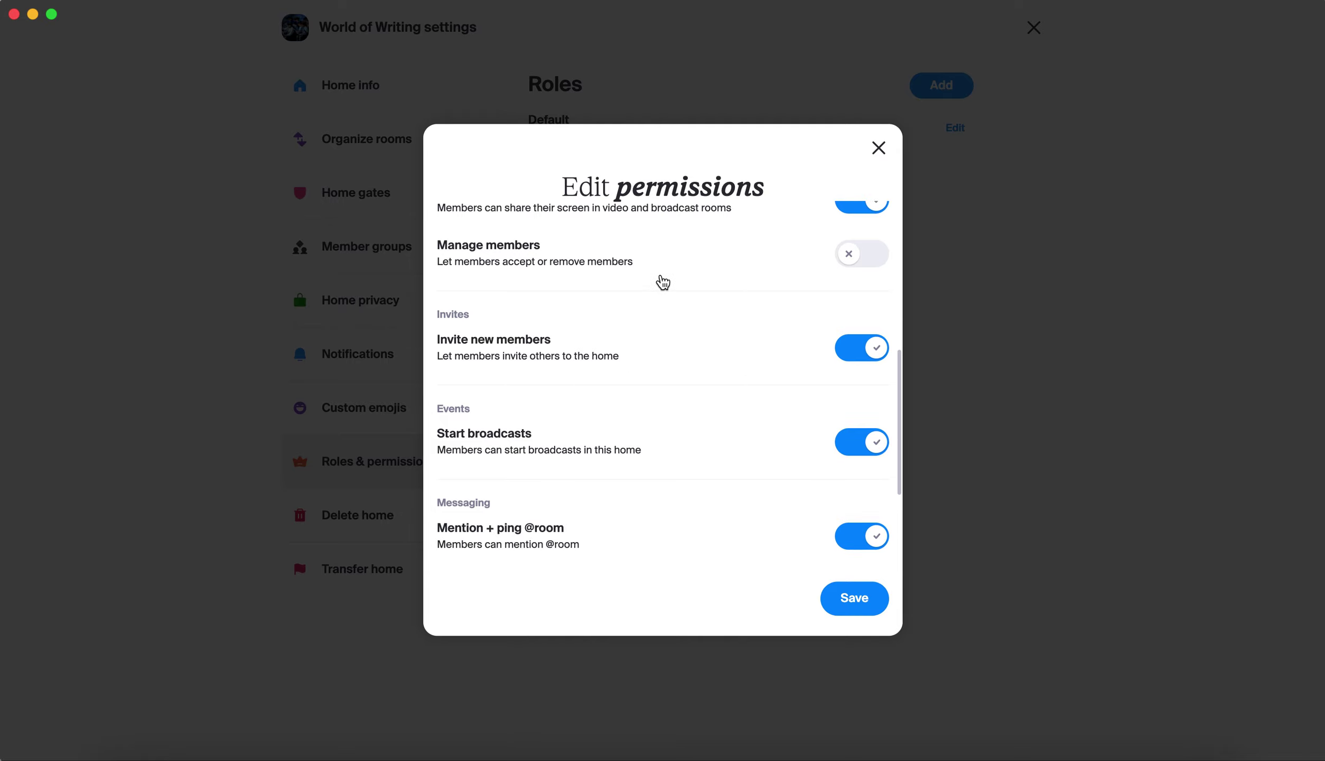
pyautogui.scroll(-2, 631, 393)
pyautogui.scroll(-2, 631, 395)
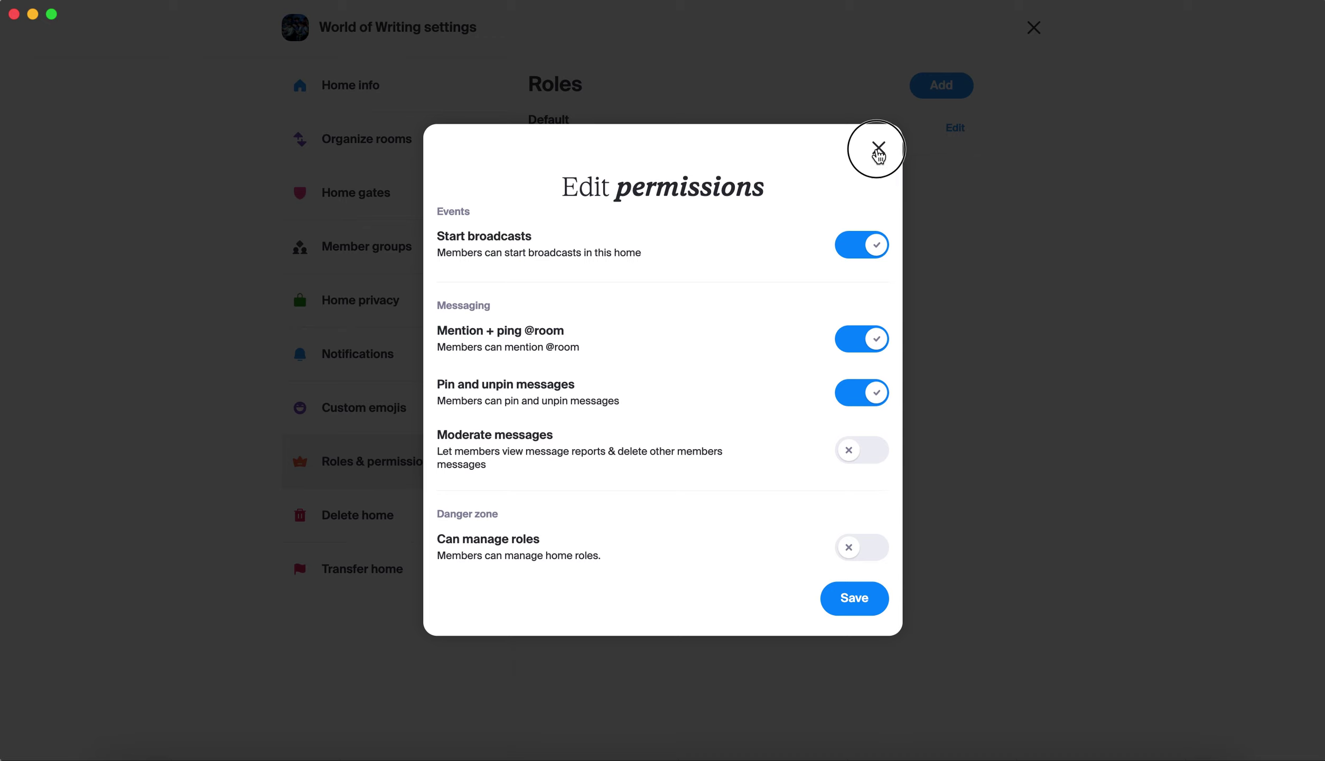
pyautogui.click(877, 150)
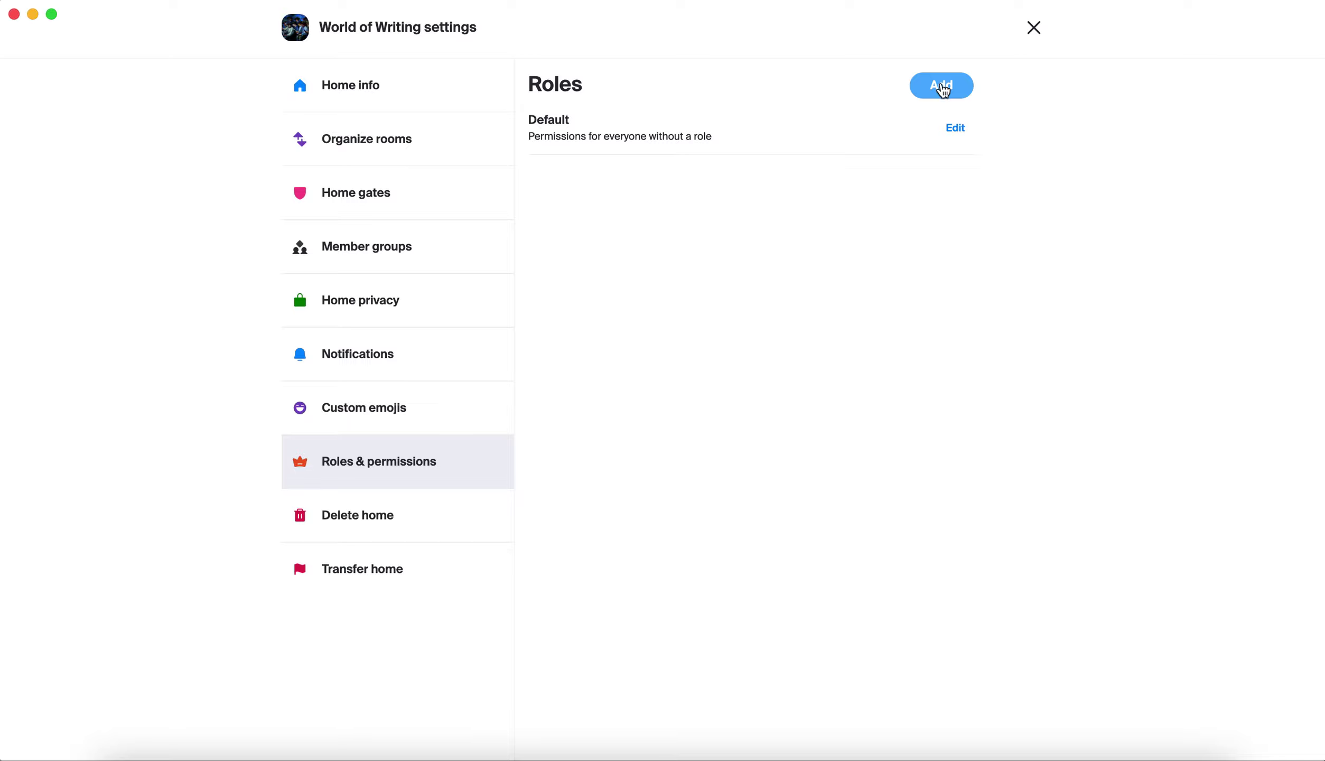
# Start a new home role and name it Leaders.
pyautogui.click(943, 87)
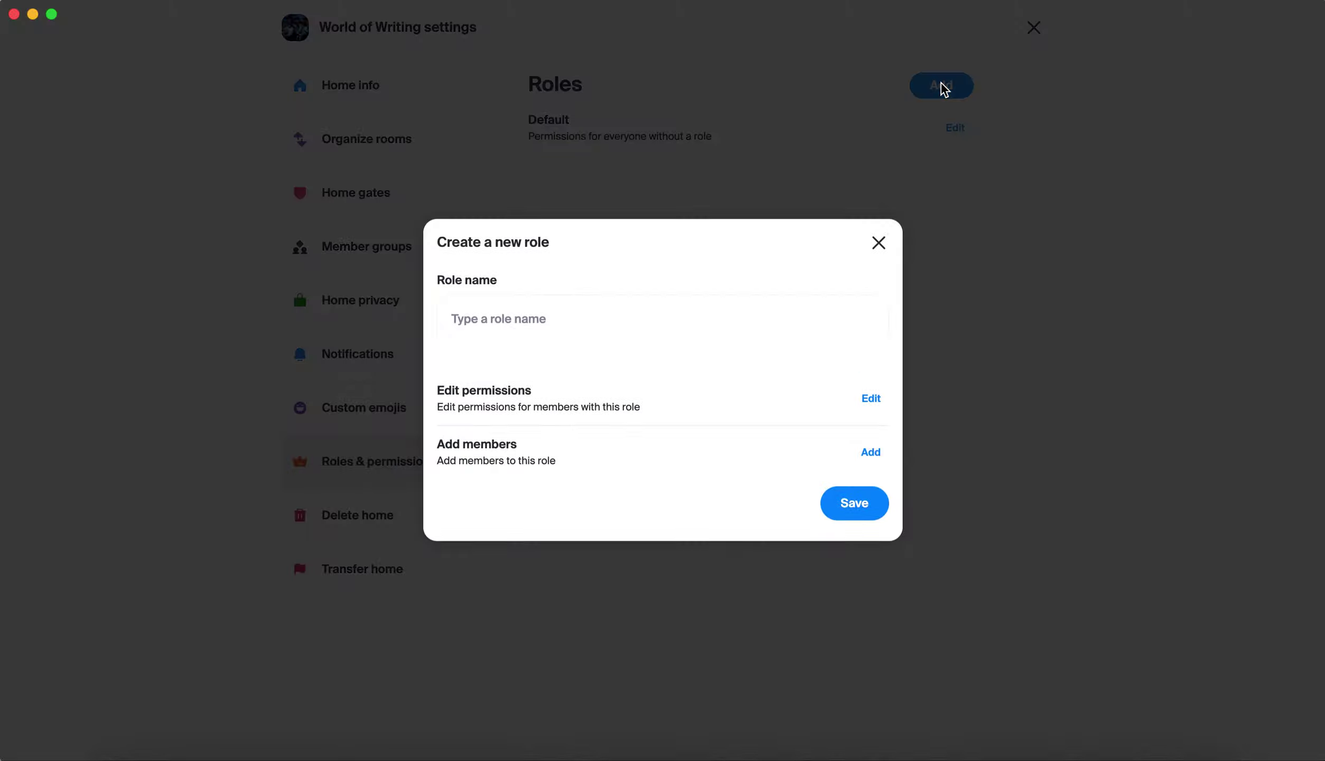
pyautogui.click(522, 324)
pyautogui.write('Leaders')
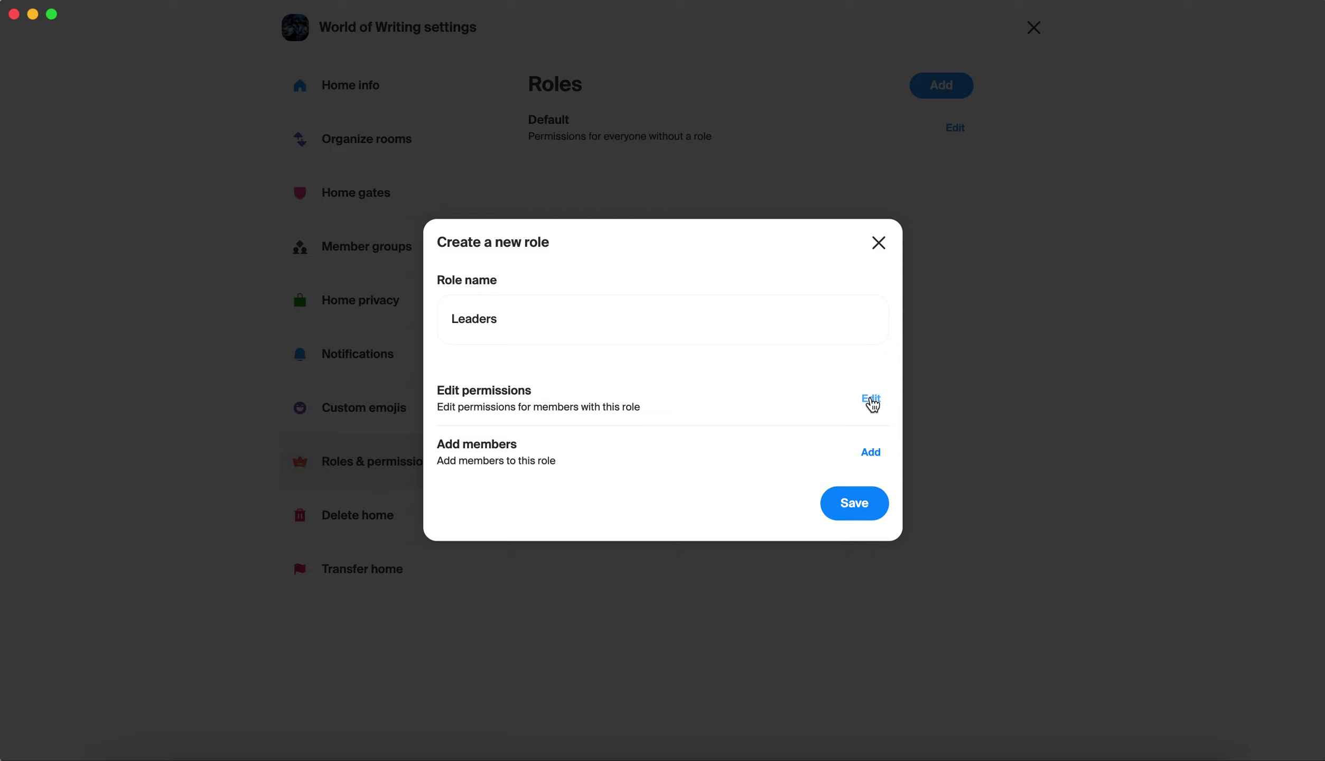
# Allow the Leaders role to manage member groups, create rooms and create locked rooms, and save these permissions.
pyautogui.click(871, 401)
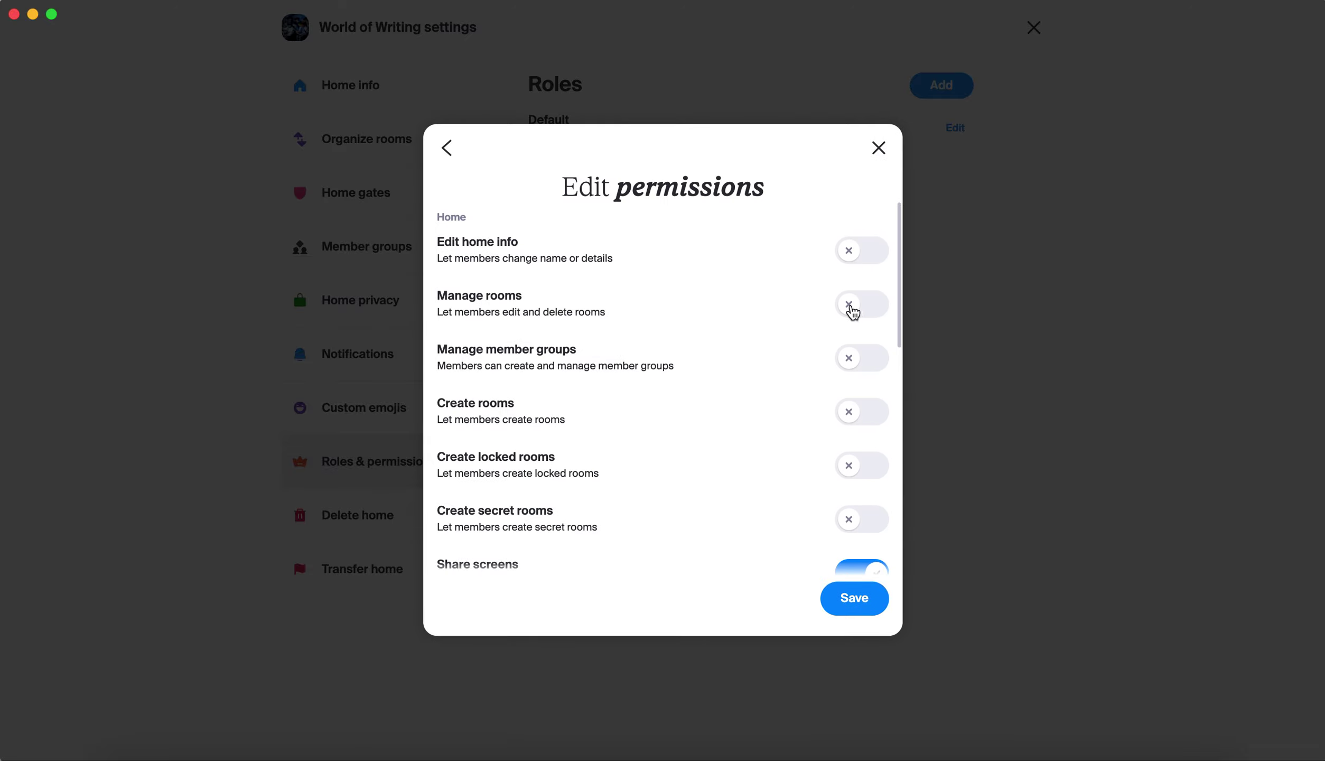
pyautogui.click(850, 308)
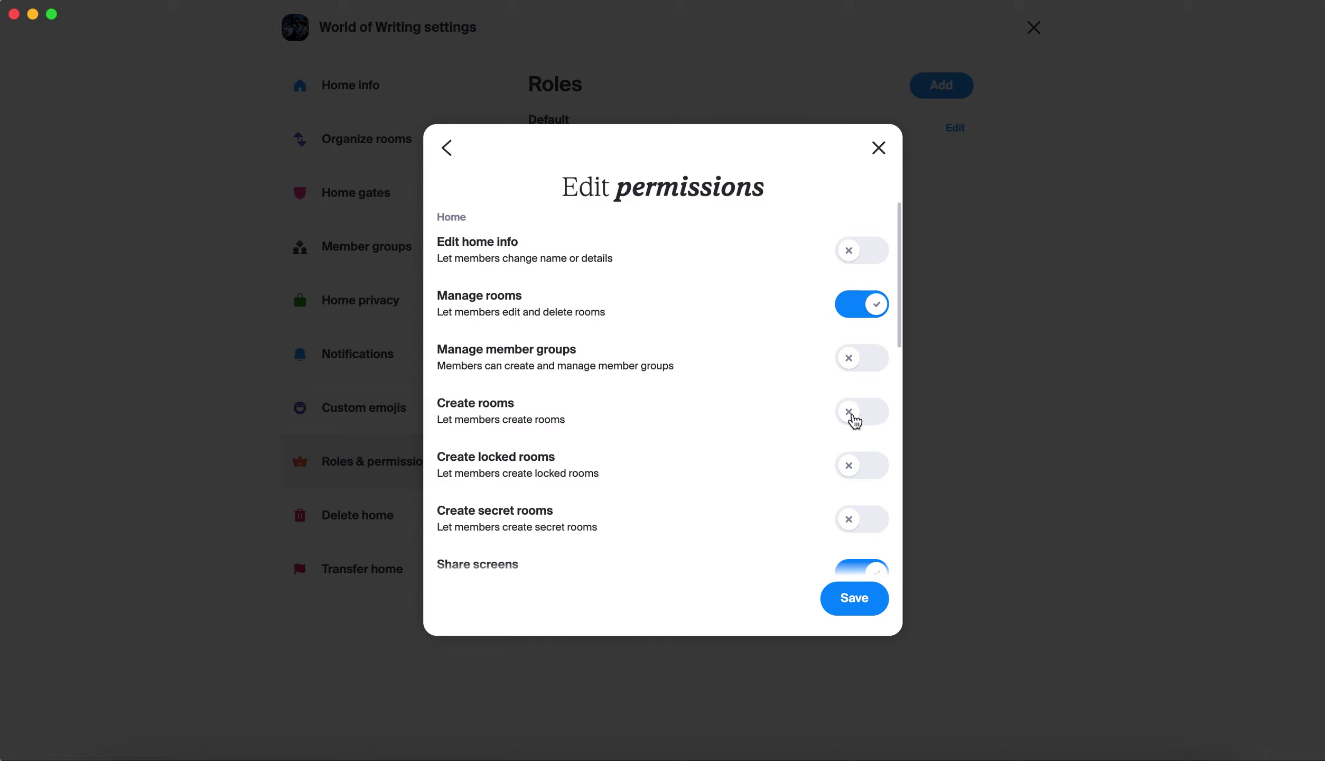
pyautogui.click(852, 419)
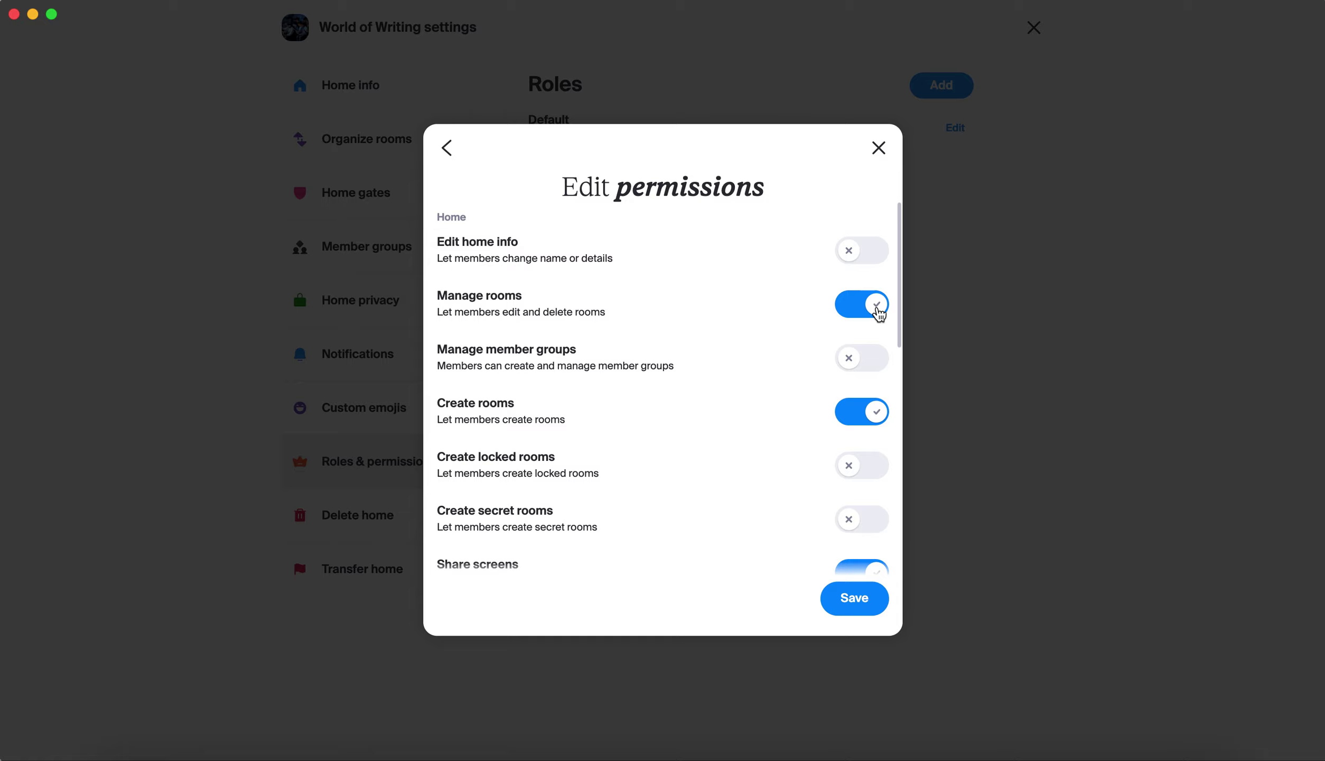
pyautogui.click(878, 314)
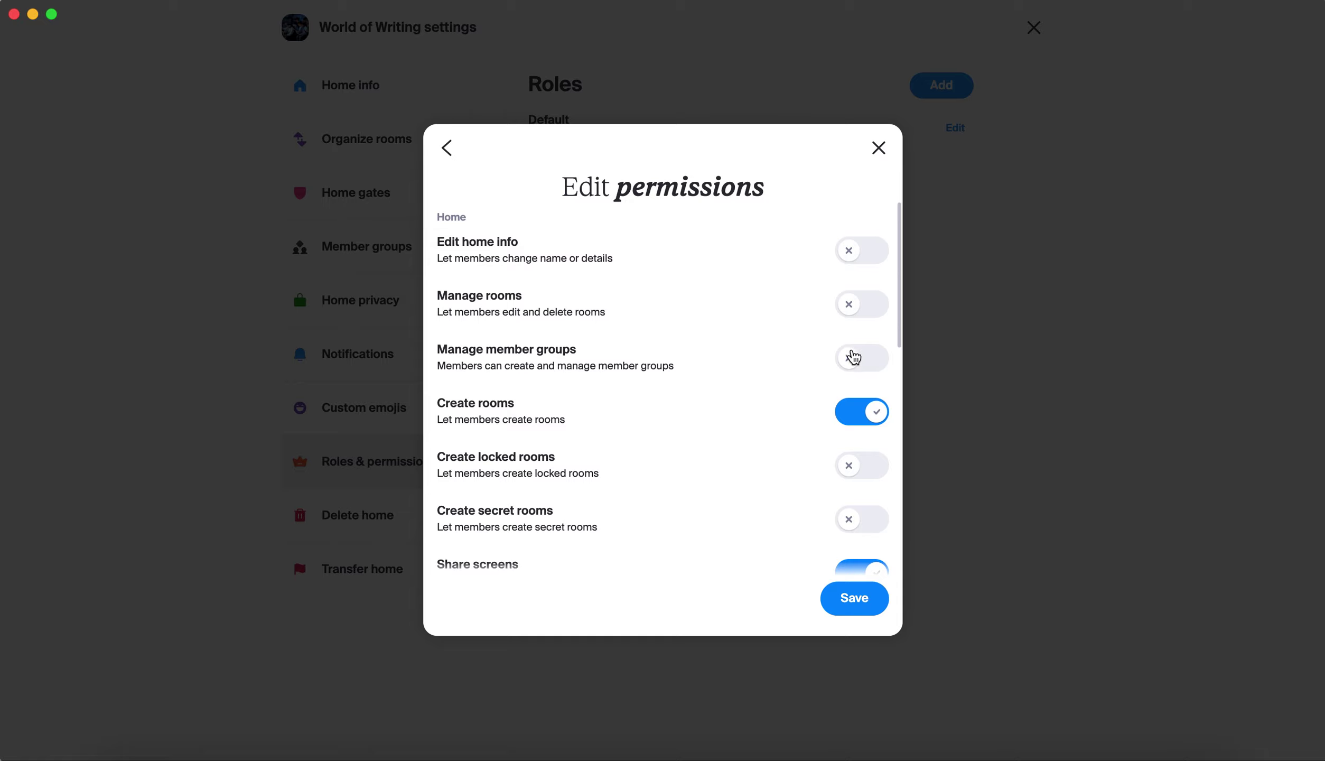
pyautogui.click(849, 361)
pyautogui.scroll(-2, 790, 364)
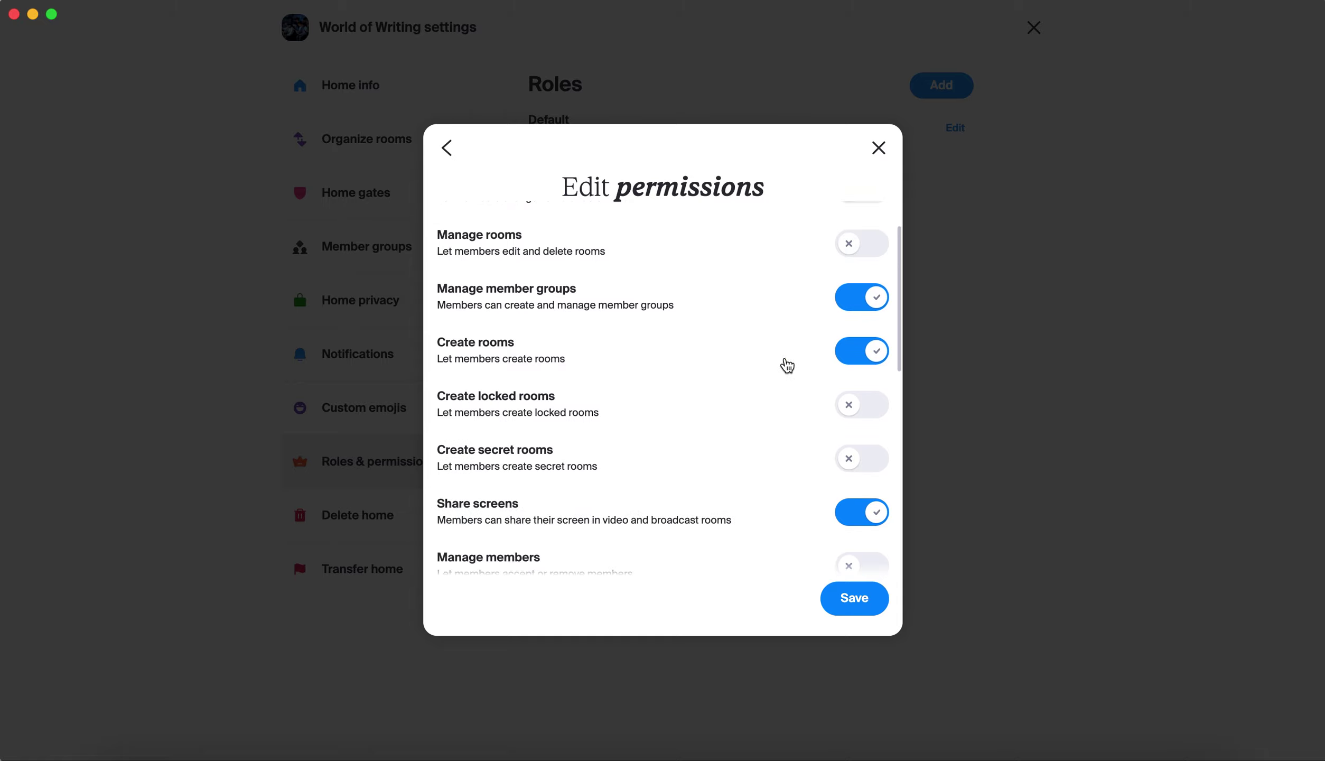
pyautogui.click(848, 411)
pyautogui.scroll(-3, 803, 391)
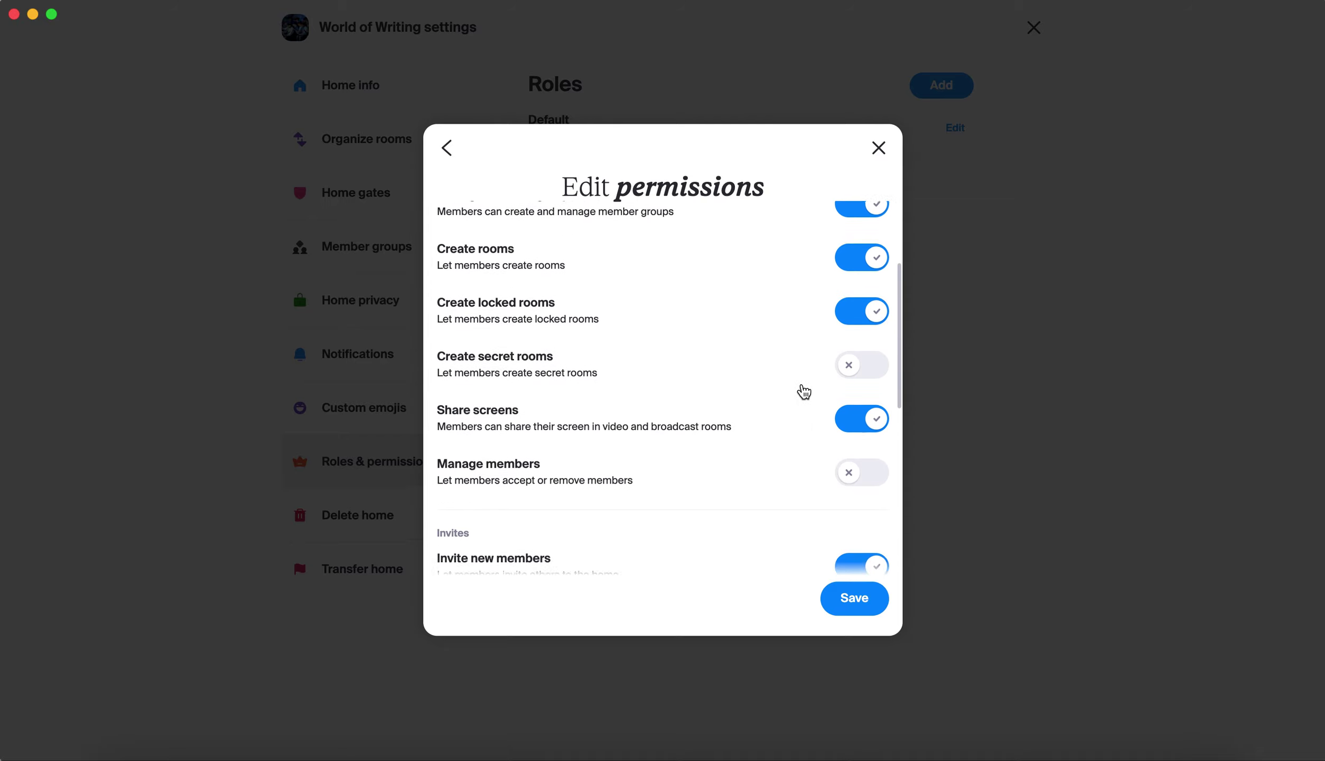
pyautogui.scroll(-3, 803, 391)
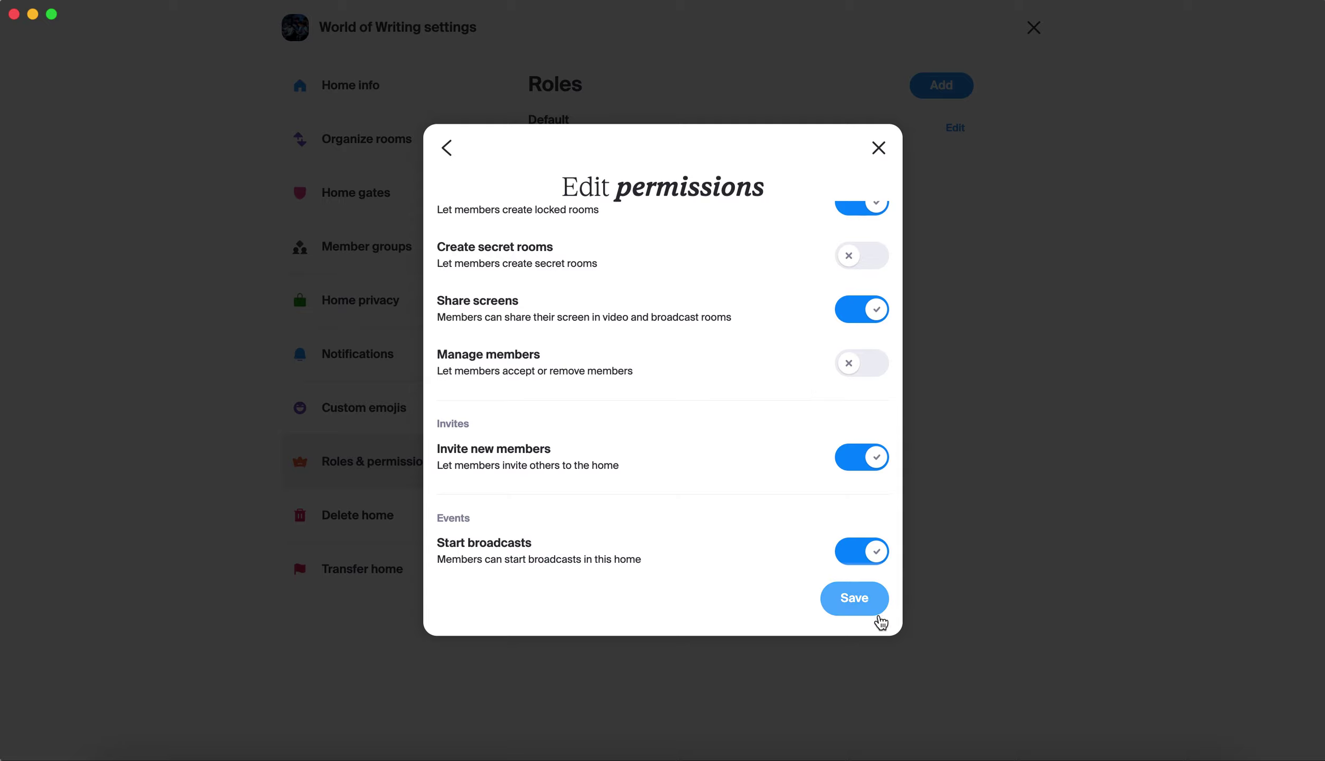
pyautogui.click(855, 604)
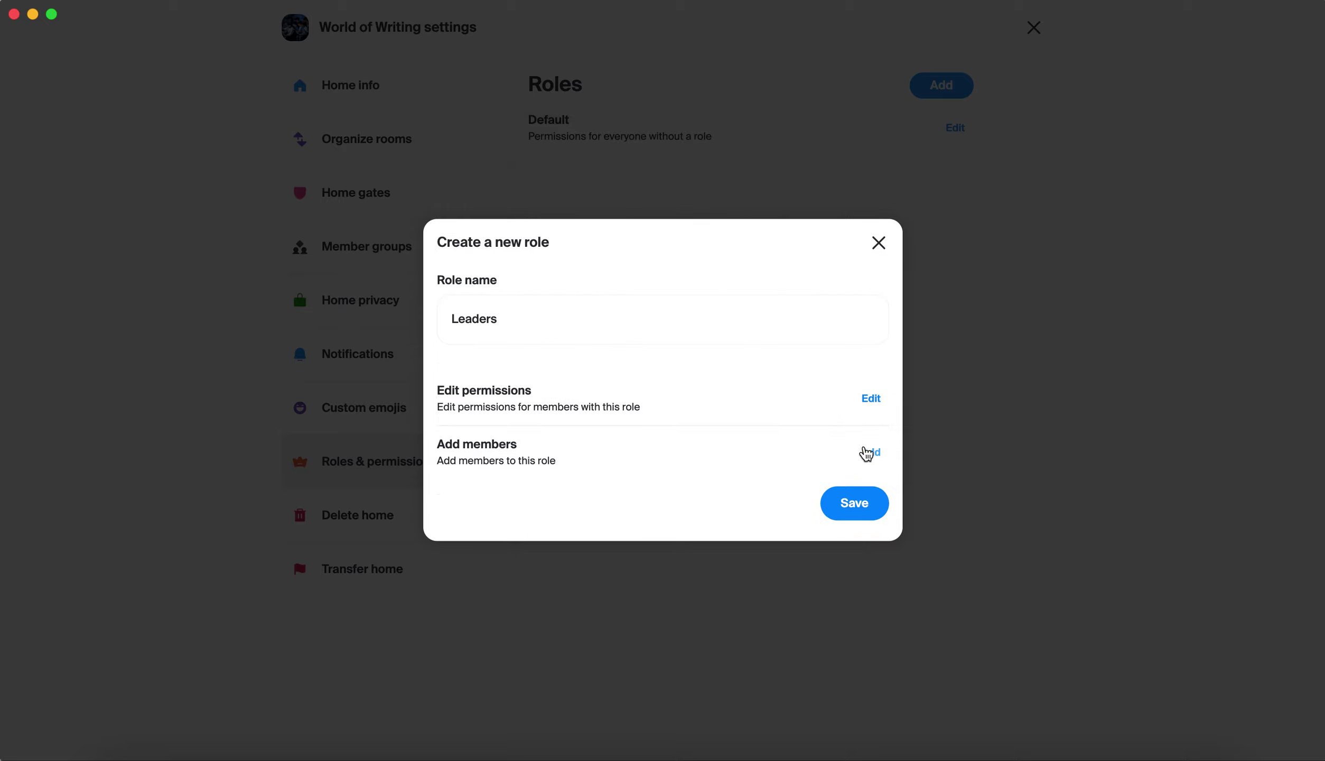
# Assign the second listed member to the Leaders role, save the new role and leave the home settings.
pyautogui.click(870, 451)
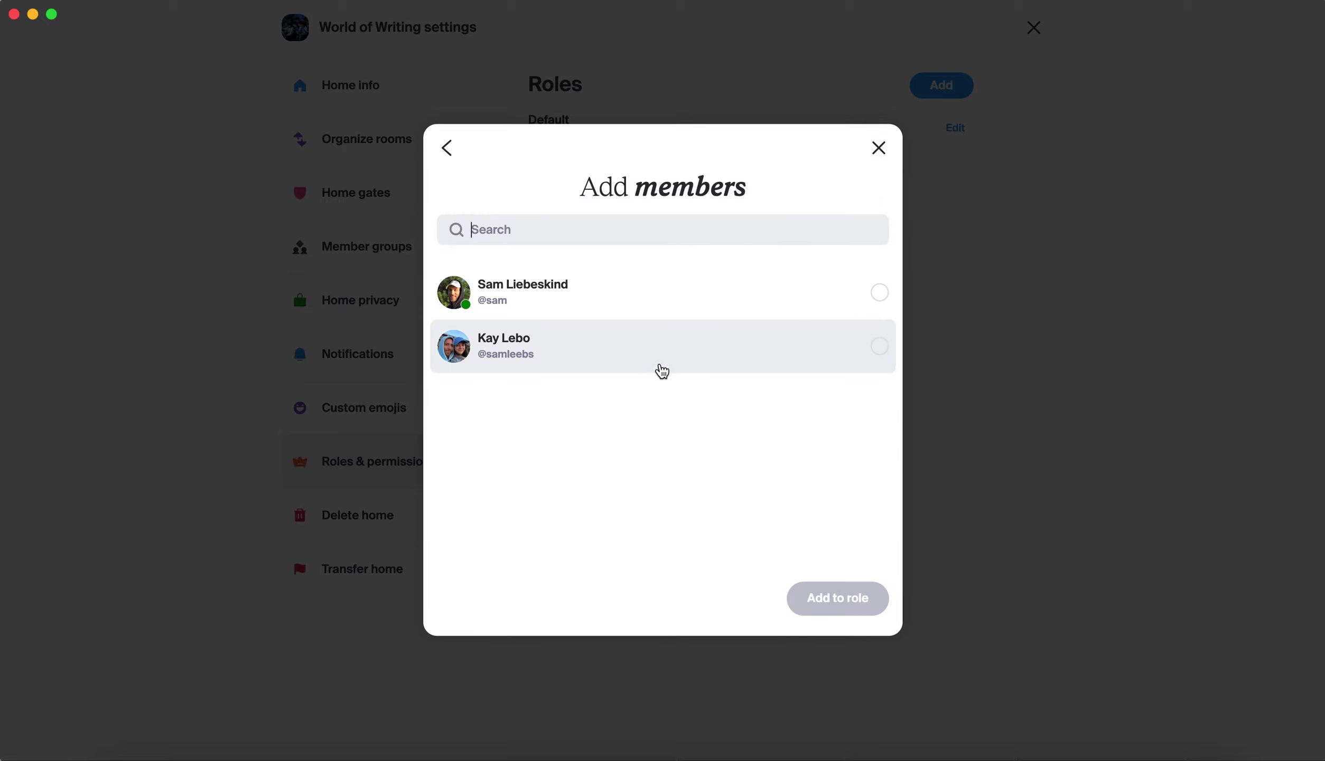
pyautogui.click(658, 363)
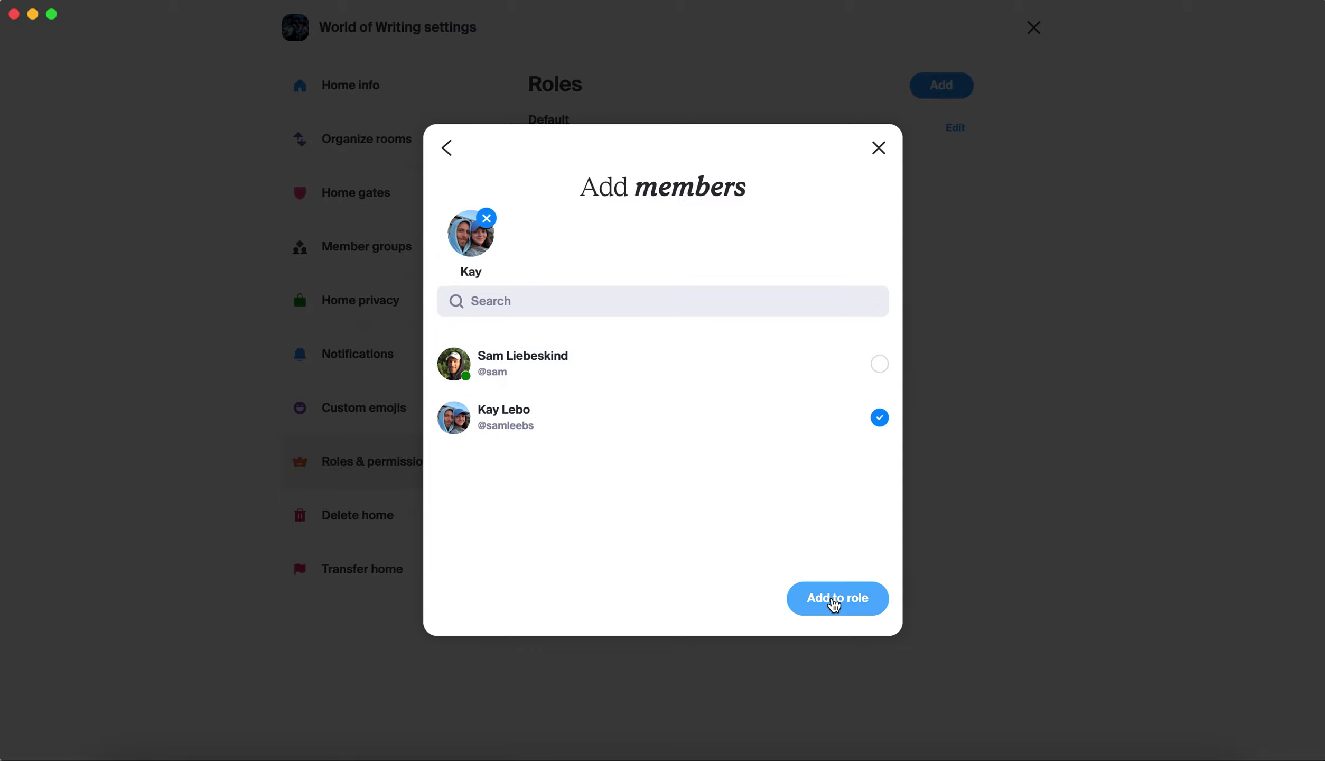
pyautogui.click(834, 601)
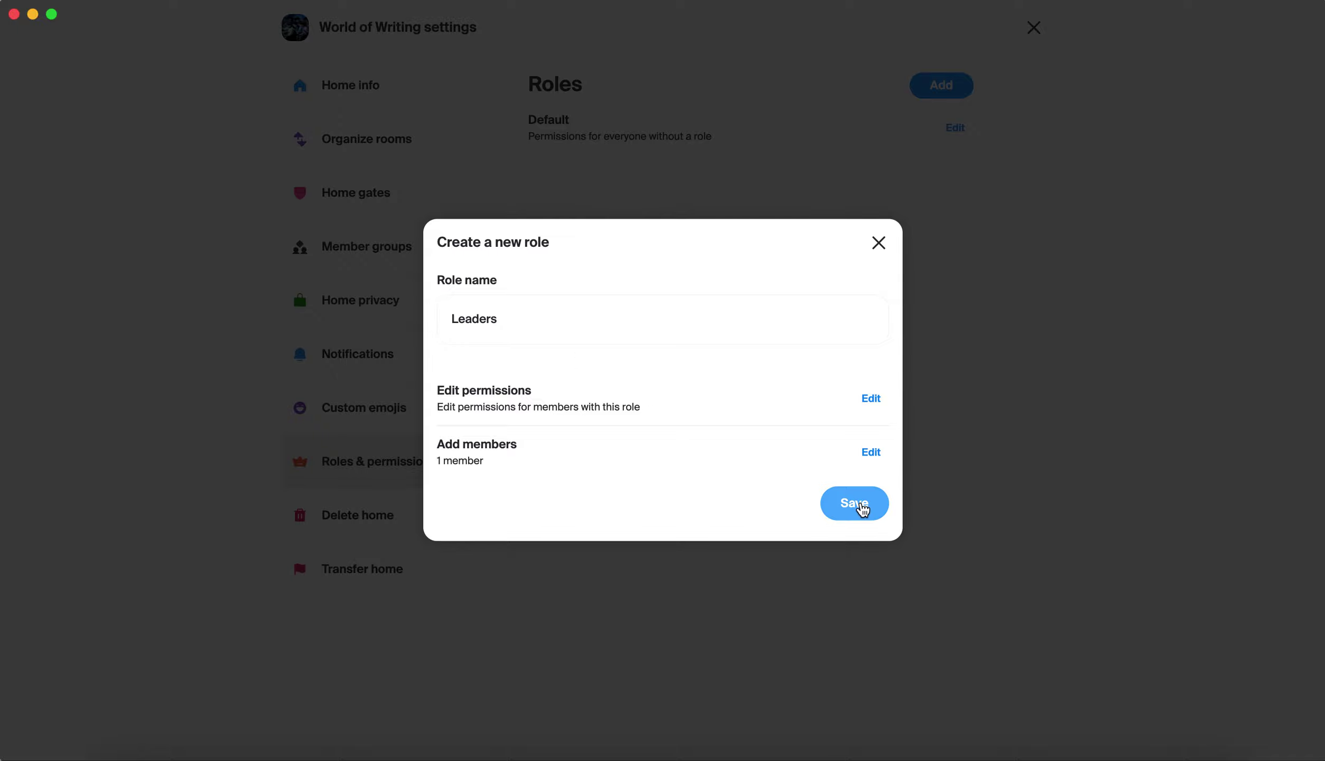
pyautogui.click(861, 505)
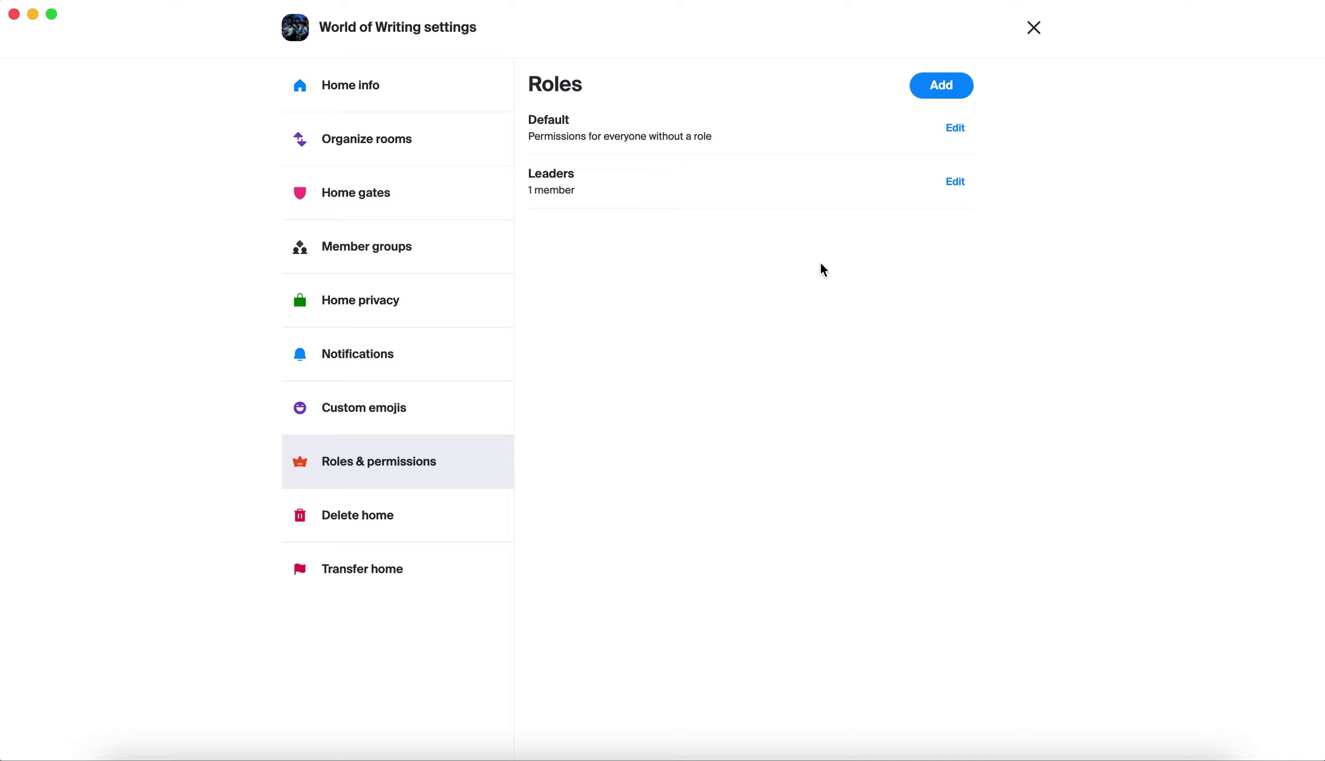
pyautogui.click(1033, 29)
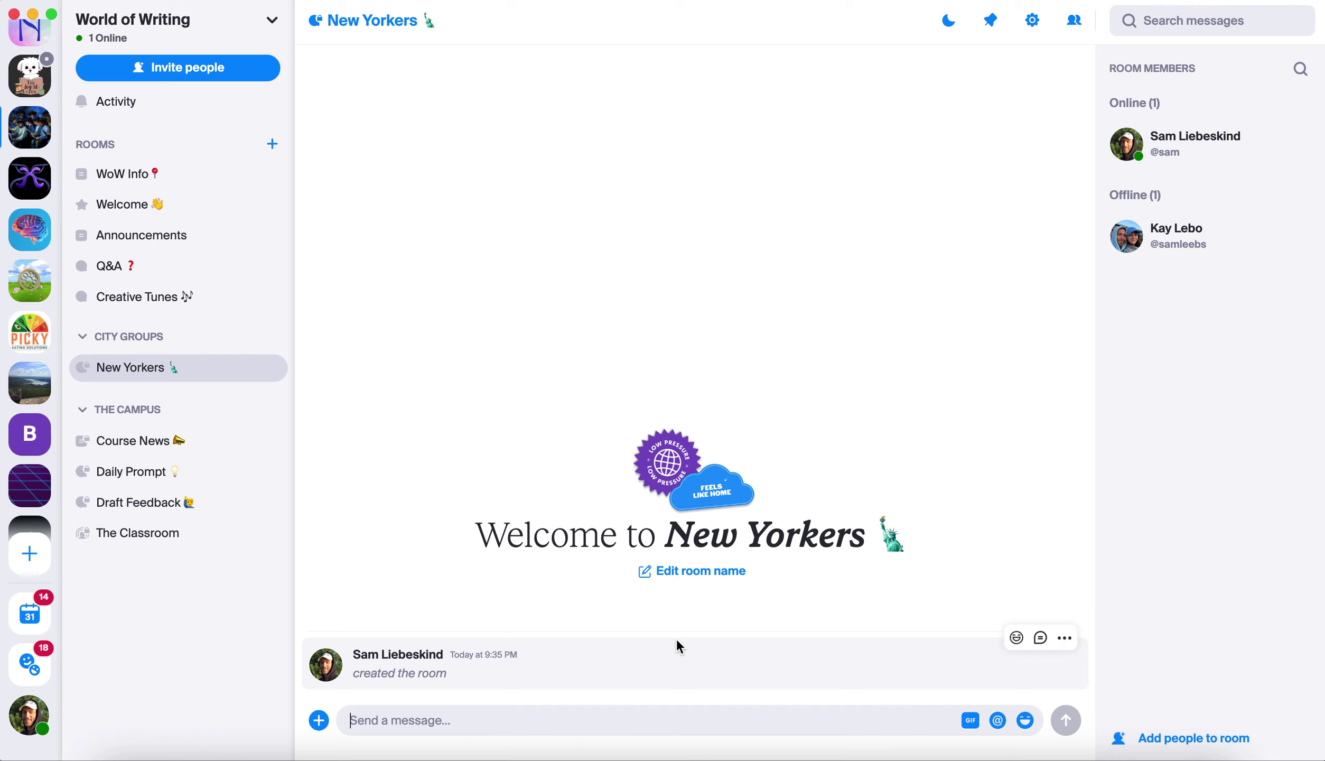
pyautogui.click(1034, 28)
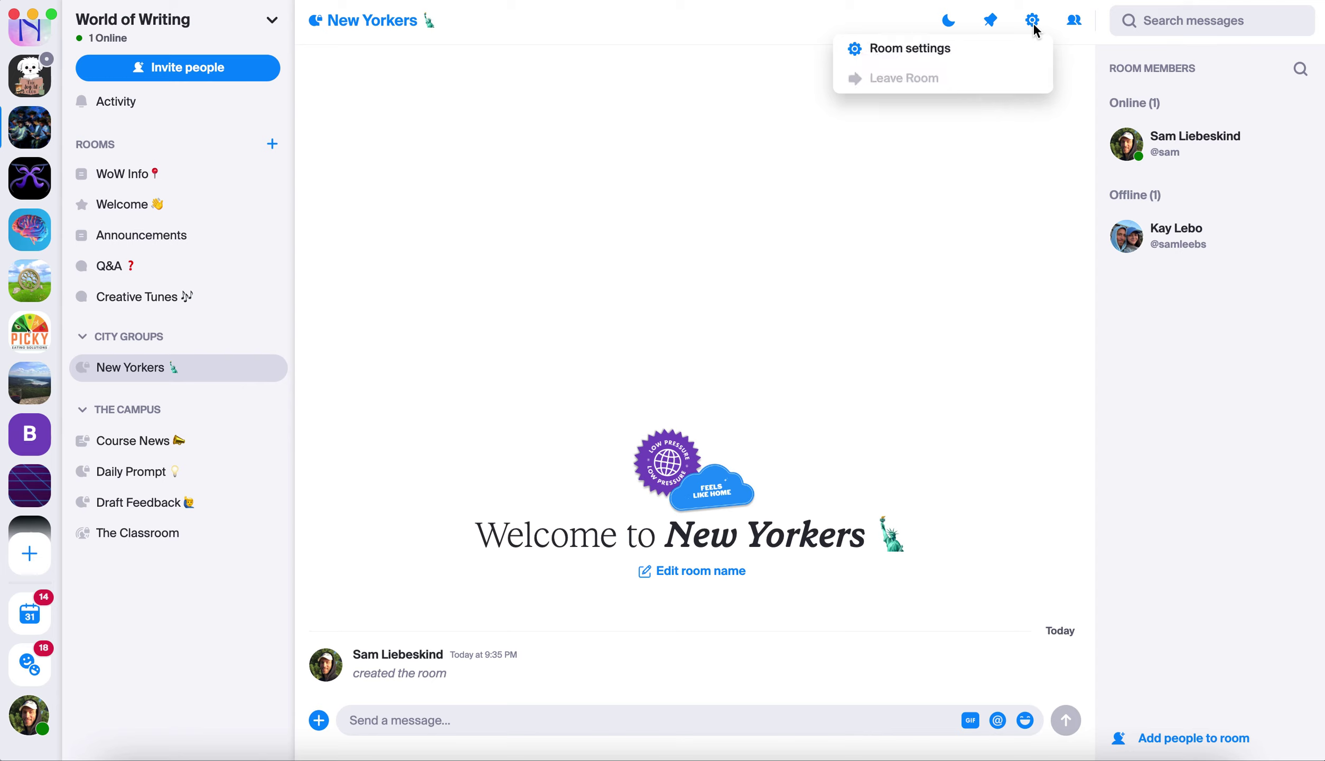
pyautogui.click(940, 48)
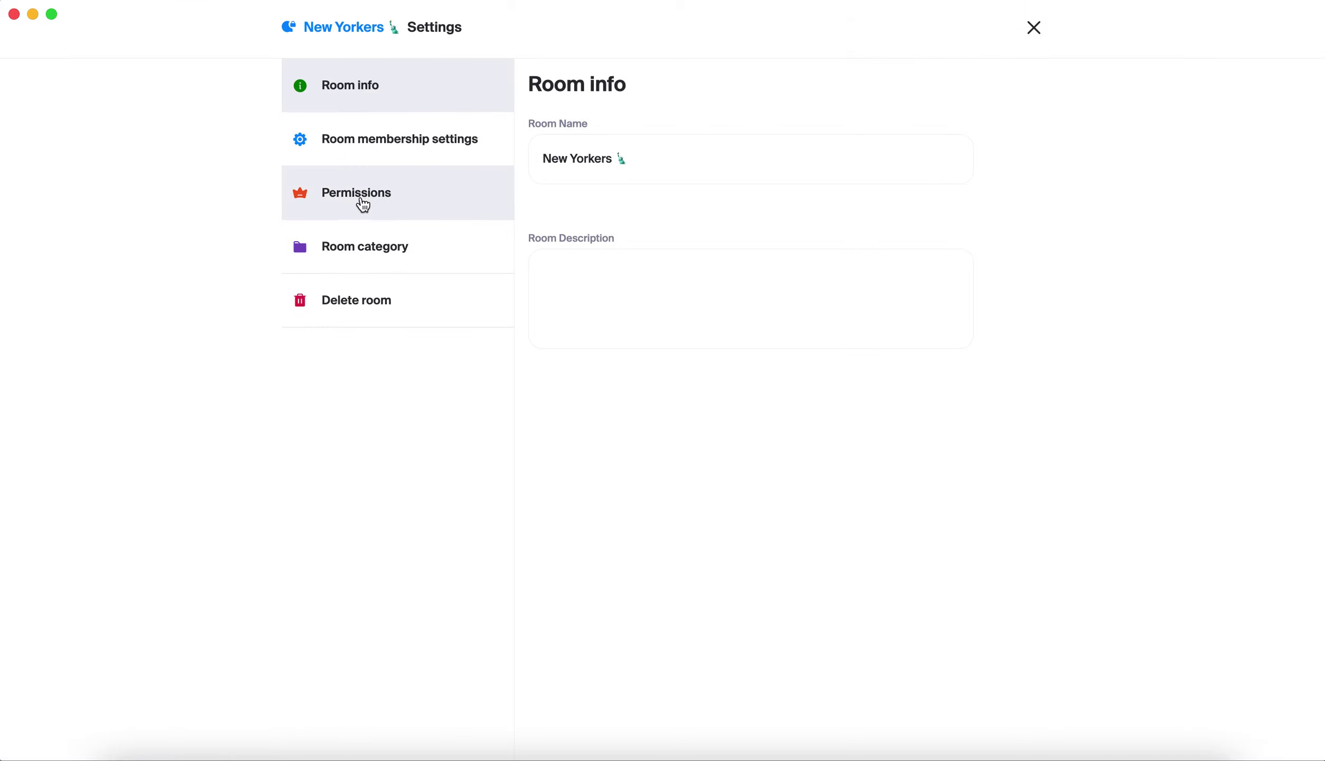
pyautogui.click(362, 202)
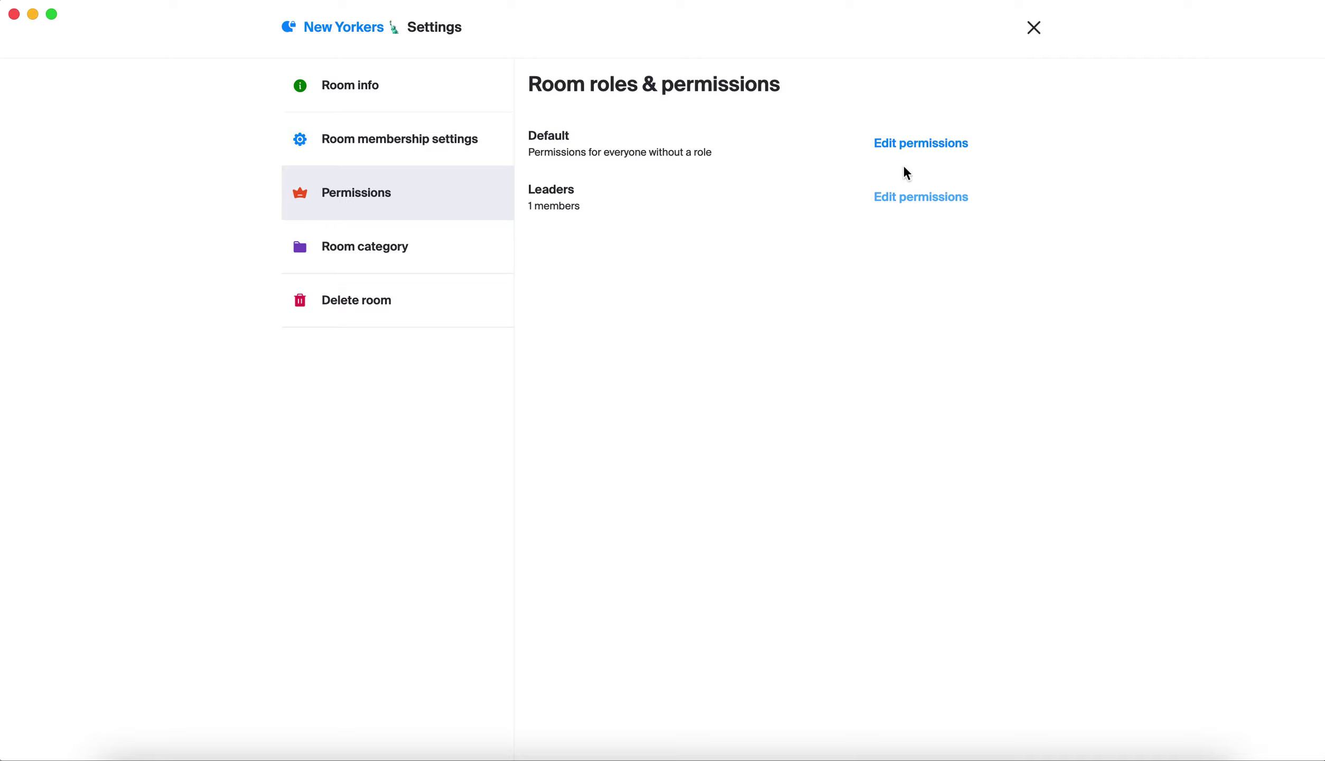
pyautogui.click(898, 146)
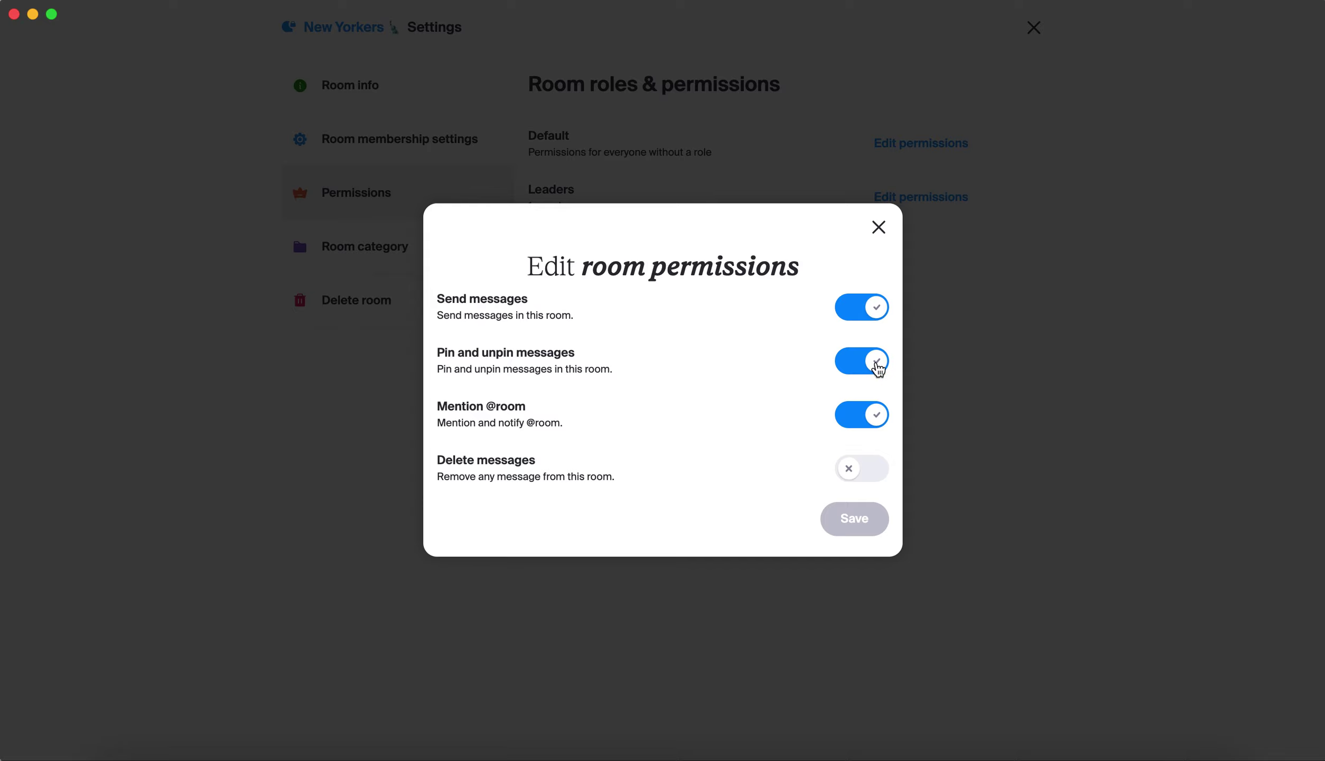
pyautogui.click(878, 369)
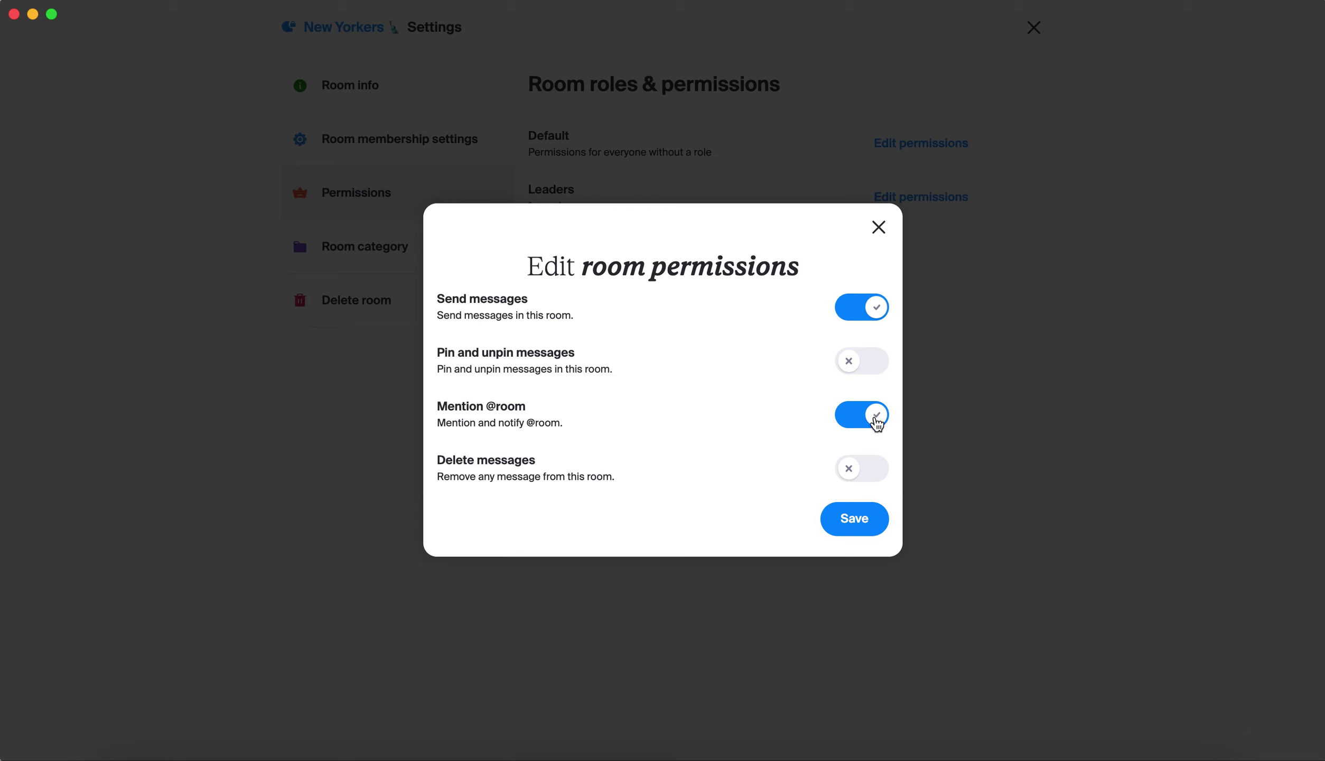
pyautogui.click(877, 417)
pyautogui.click(850, 526)
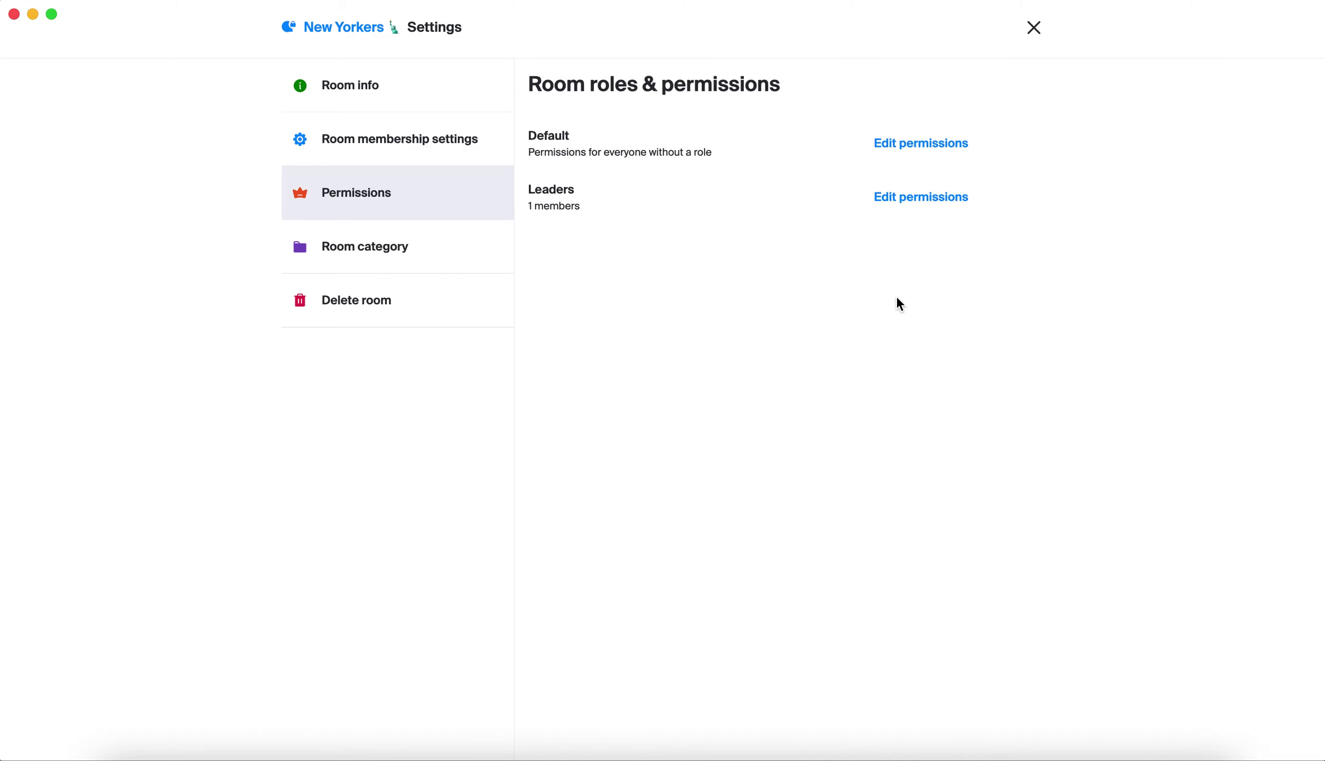
# Check the Leaders role's permissions in the New Yorkers room, then leave the room settings.
pyautogui.click(897, 205)
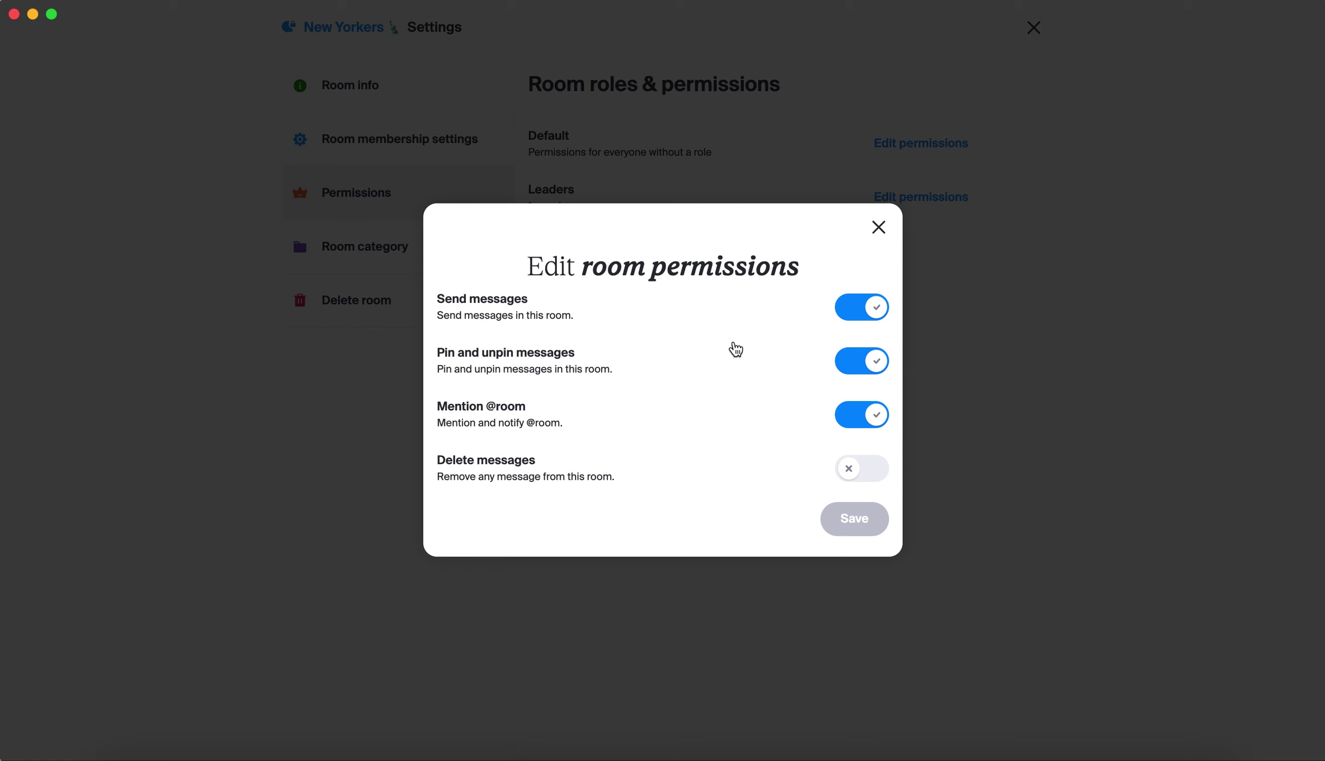
pyautogui.click(879, 228)
pyautogui.click(1034, 28)
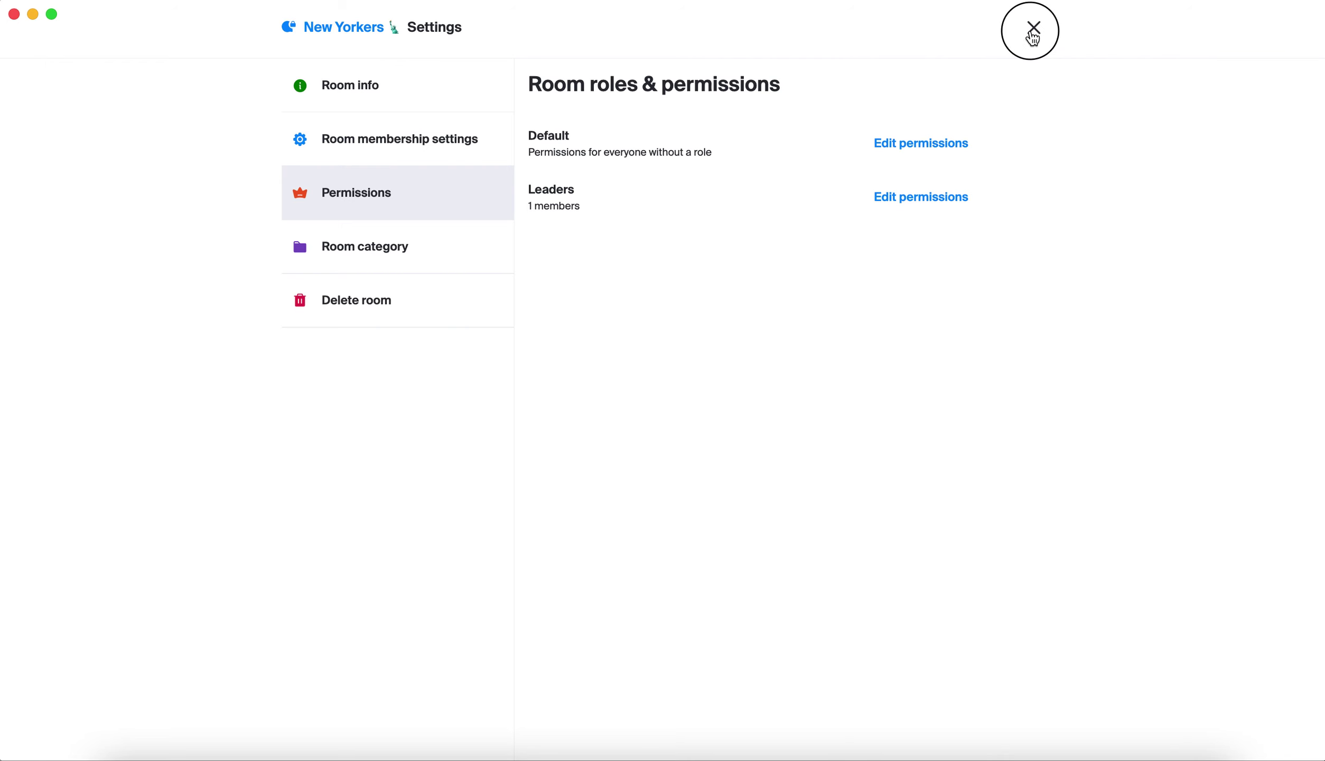
# Create a home role called New York Leads in the World of Writing home, save it and leave the home settings.
pyautogui.click(272, 20)
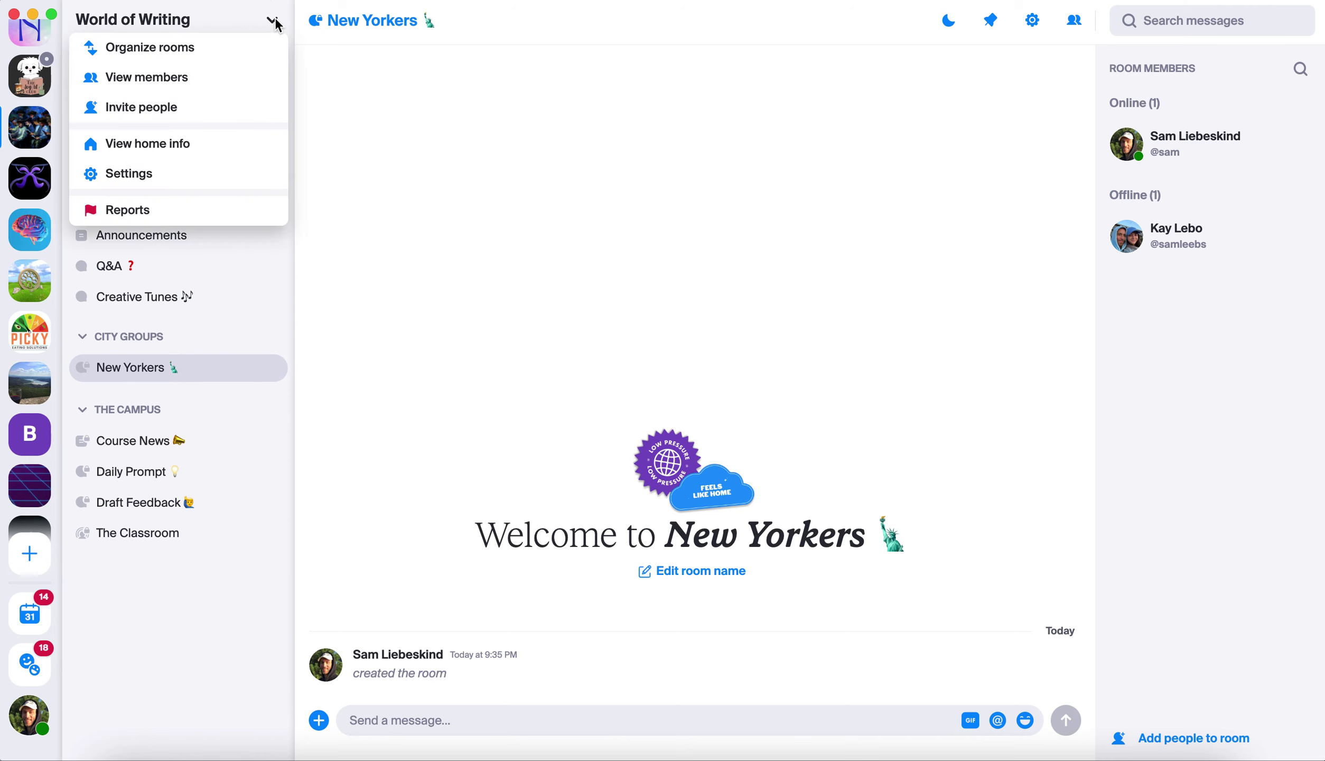
pyautogui.click(165, 177)
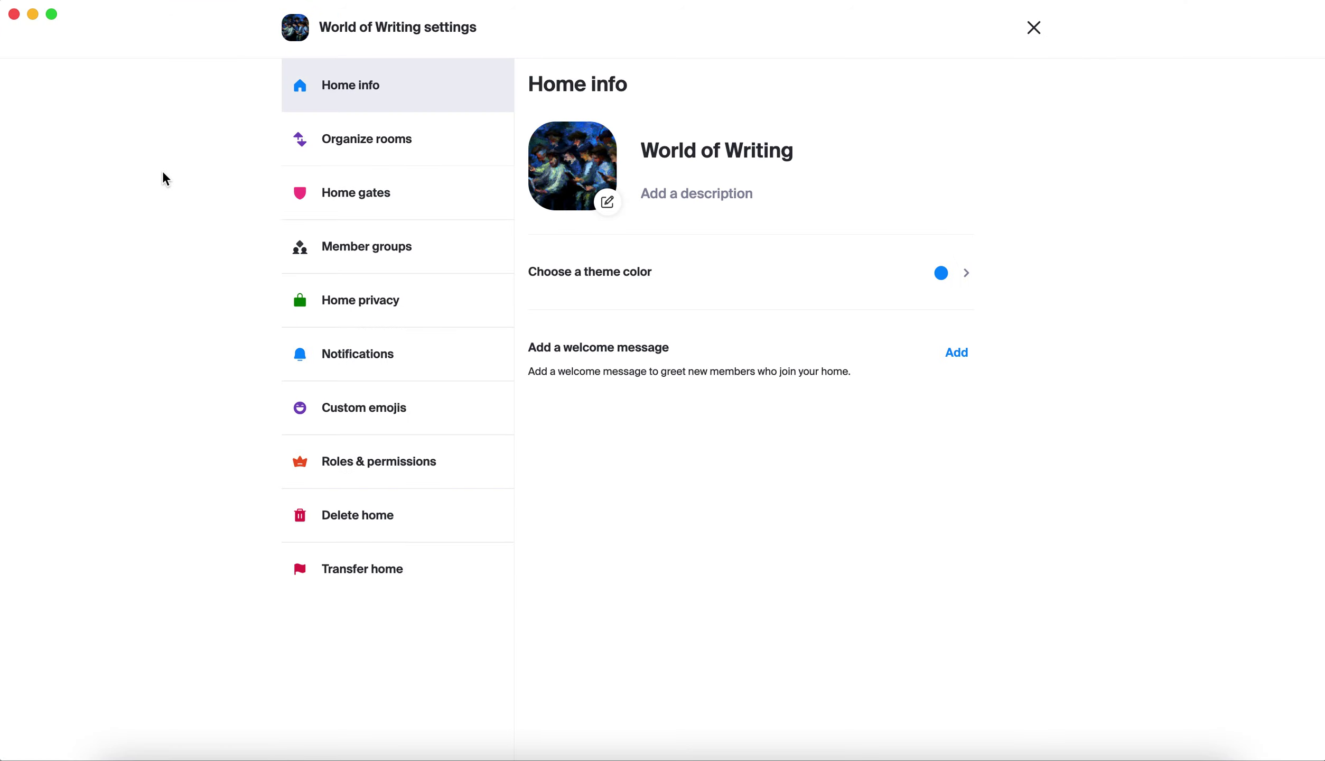
pyautogui.click(385, 464)
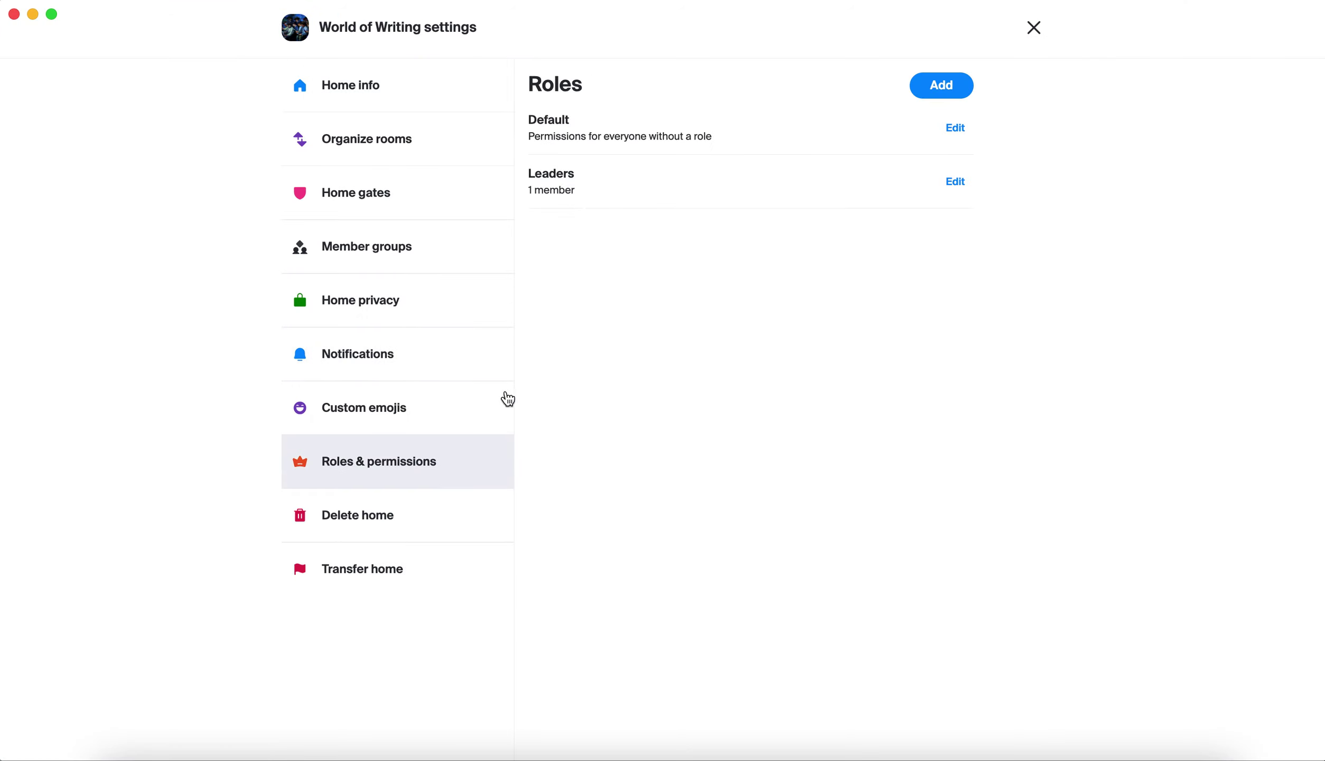
pyautogui.click(957, 86)
pyautogui.click(524, 304)
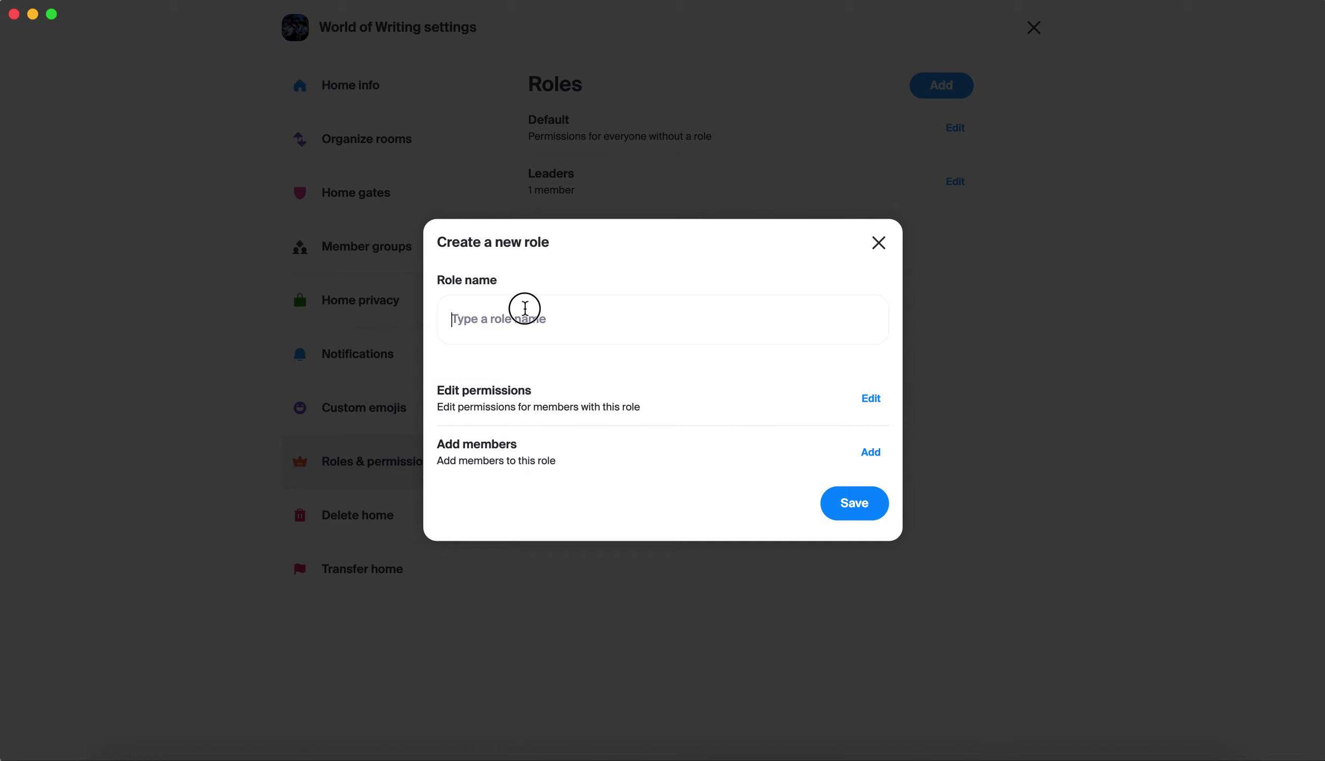
pyautogui.write('New Yor')
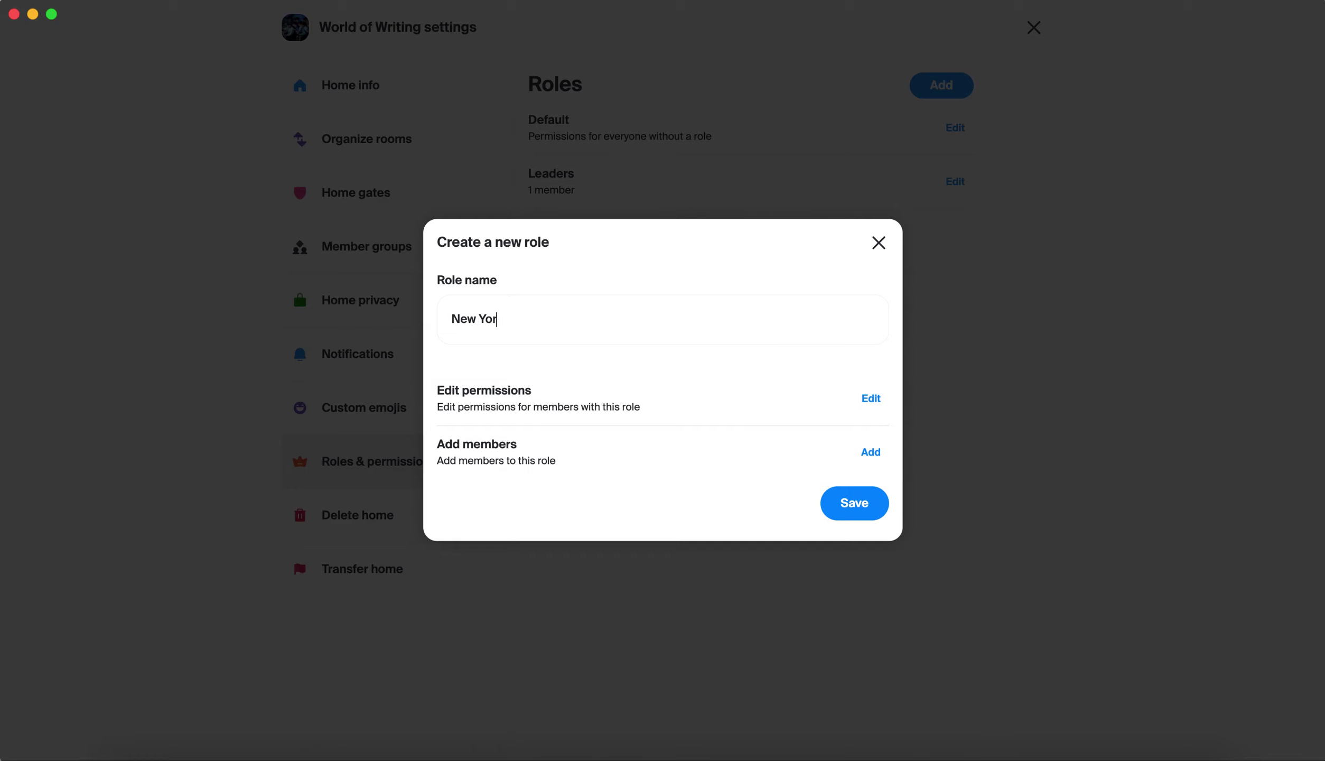
pyautogui.write('k Leads')
pyautogui.click(850, 507)
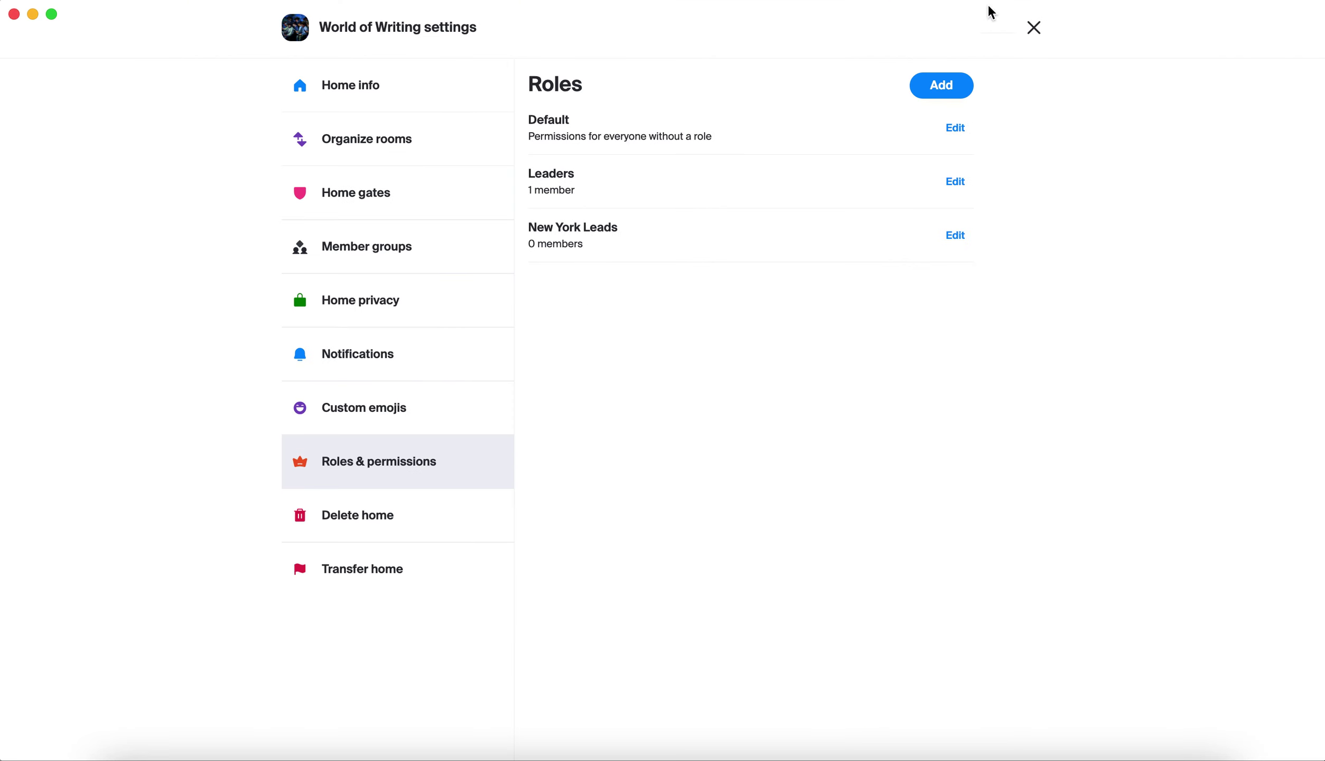
pyautogui.click(1033, 28)
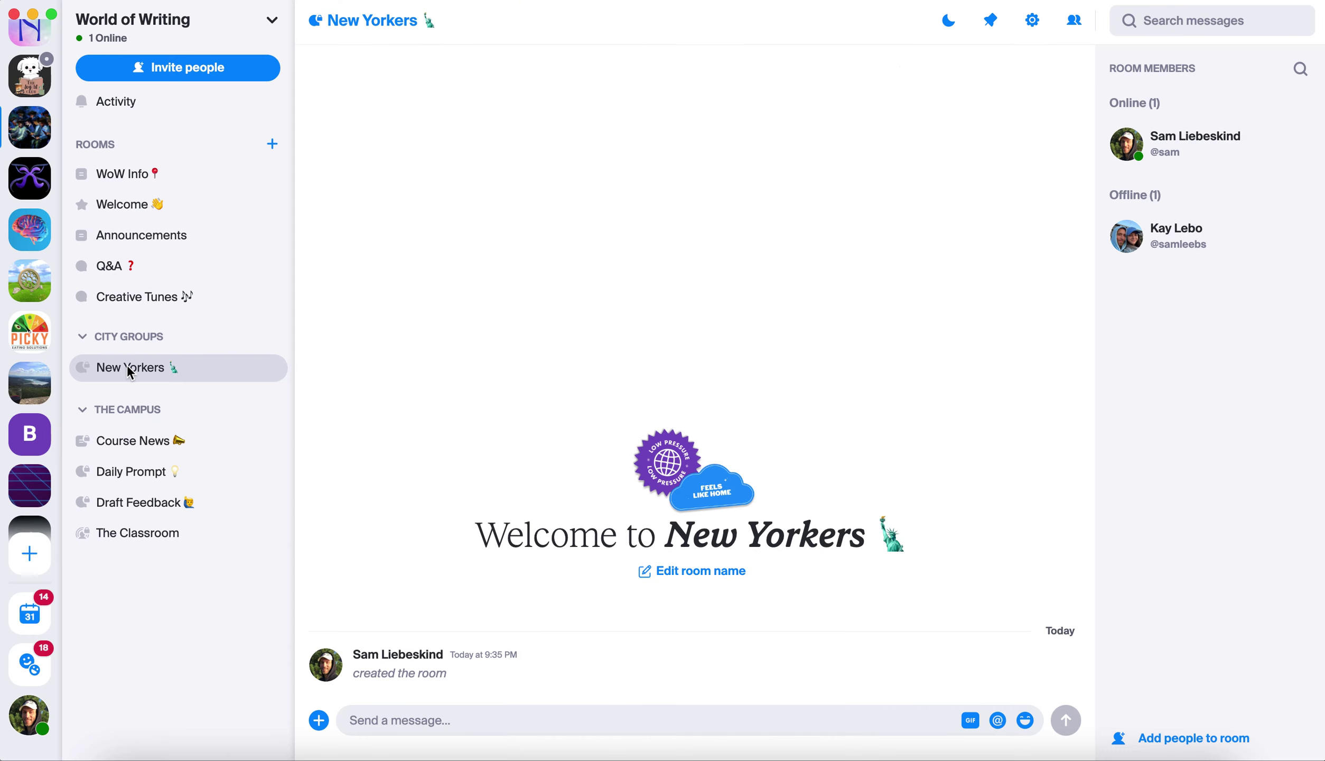
# In the New Yorkers room, allow the New York Leads role to delete messages and save the permissions.
pyautogui.click(1032, 21)
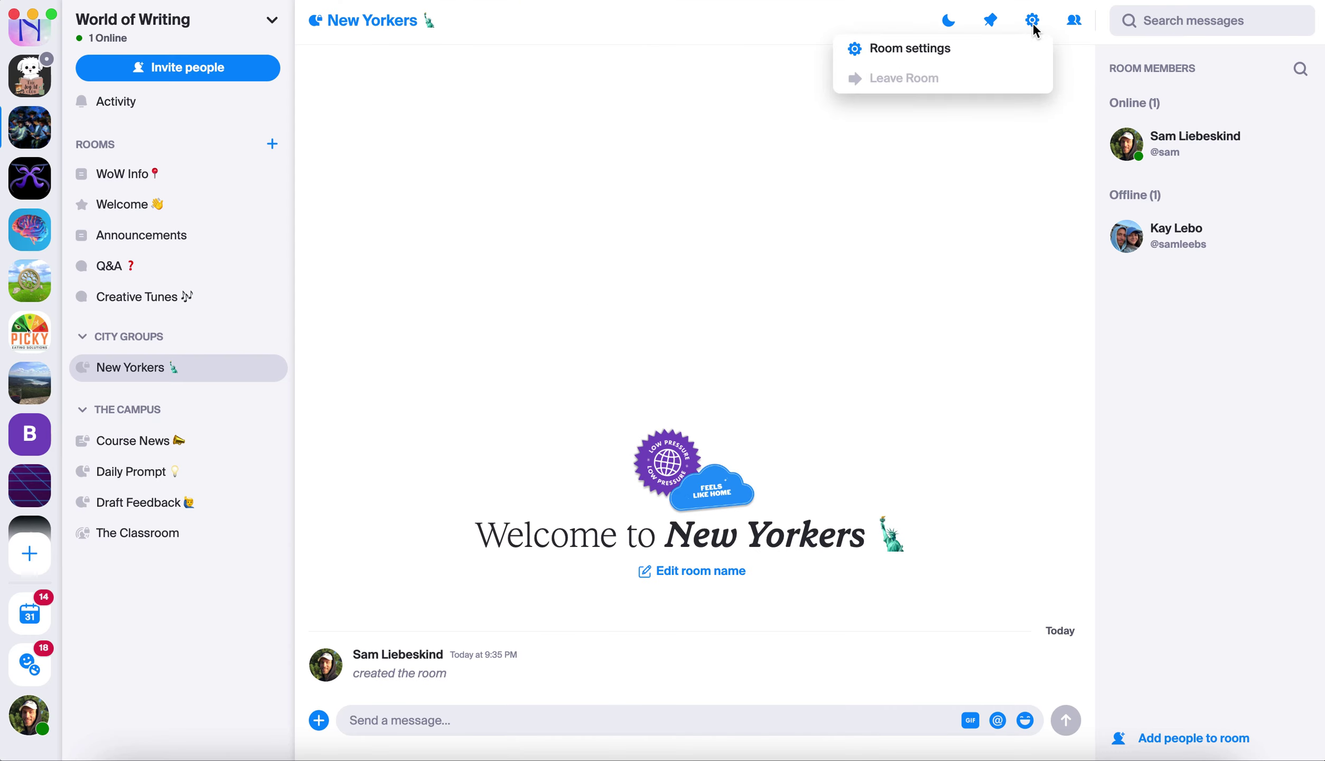
pyautogui.click(948, 54)
pyautogui.click(424, 144)
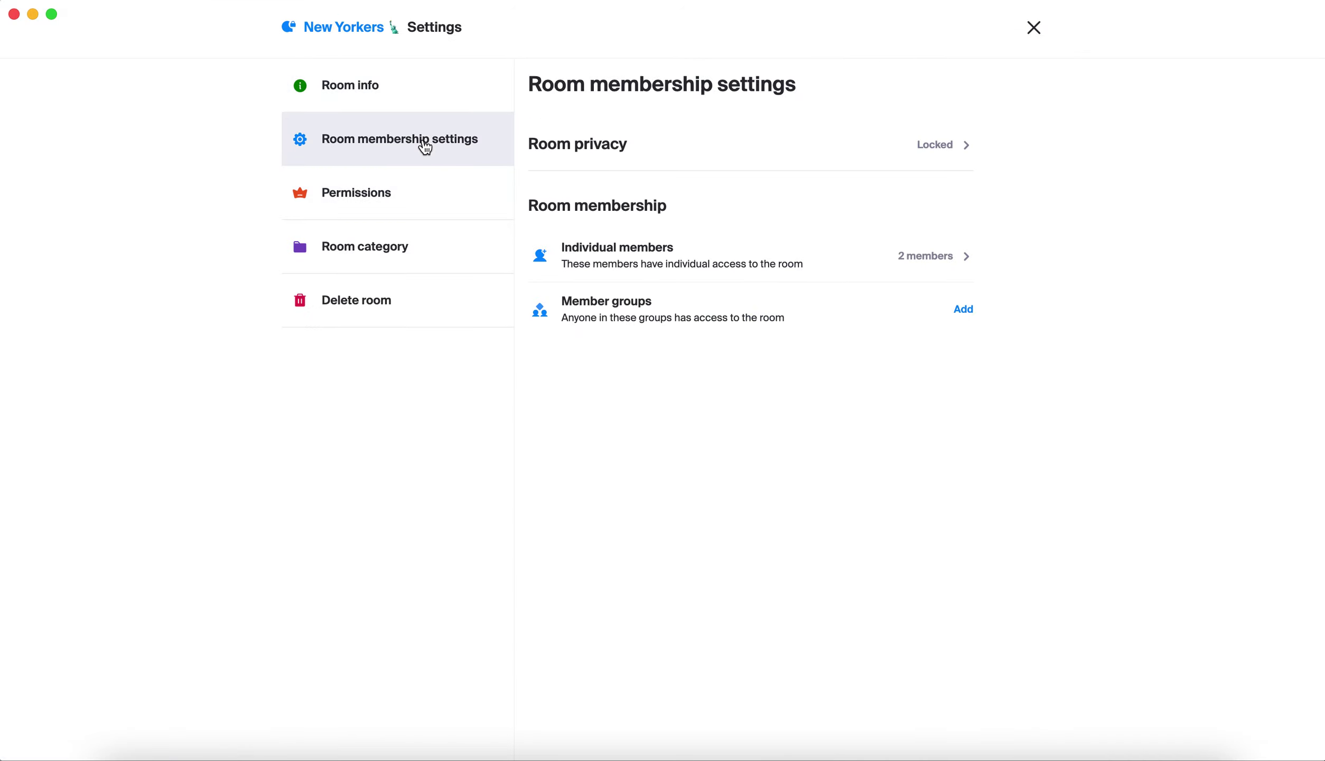
pyautogui.click(341, 206)
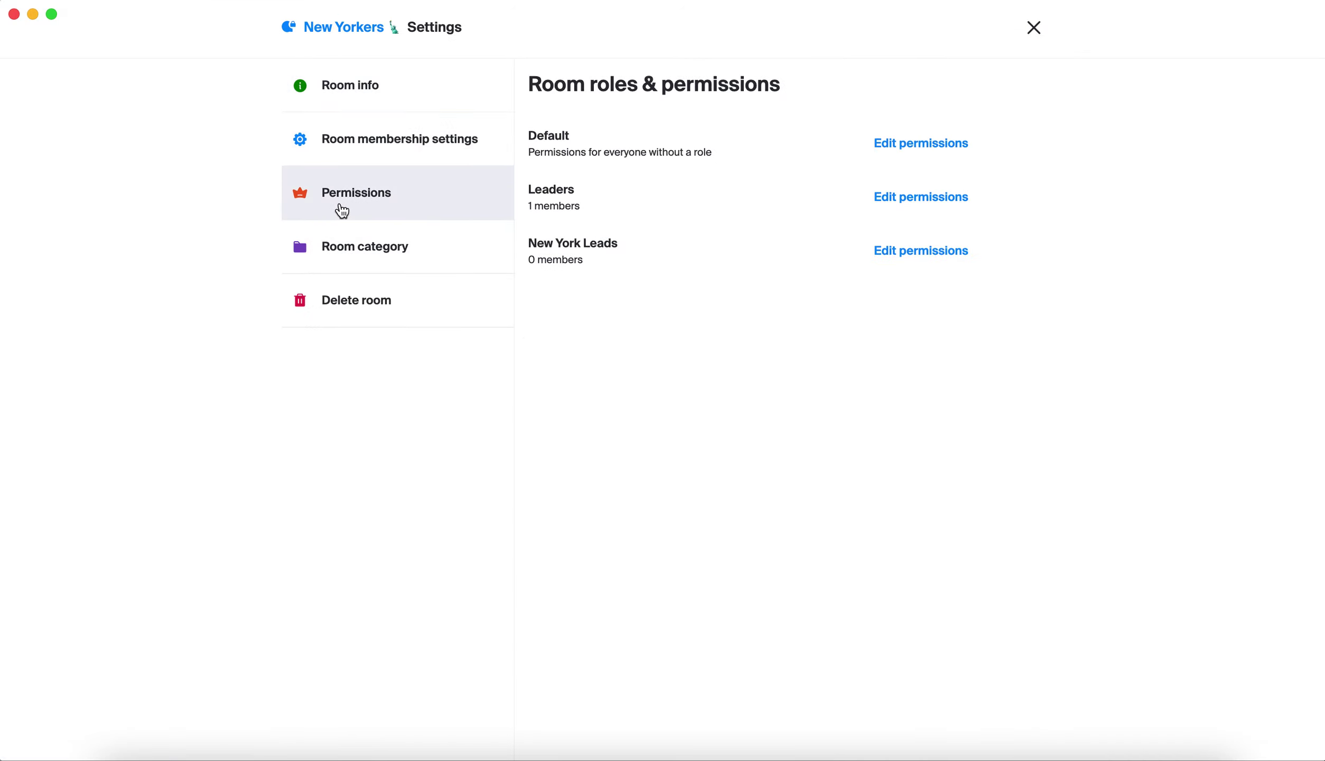
pyautogui.click(910, 254)
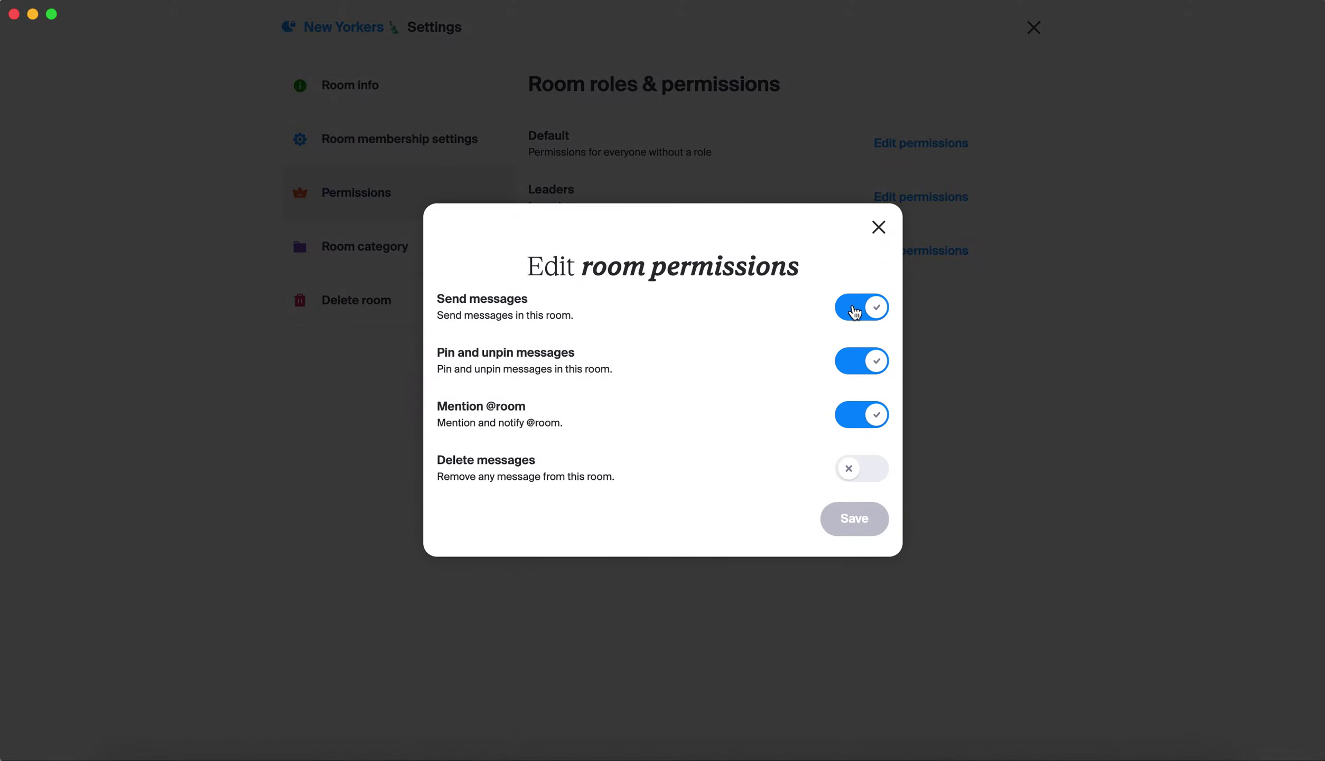
pyautogui.click(849, 468)
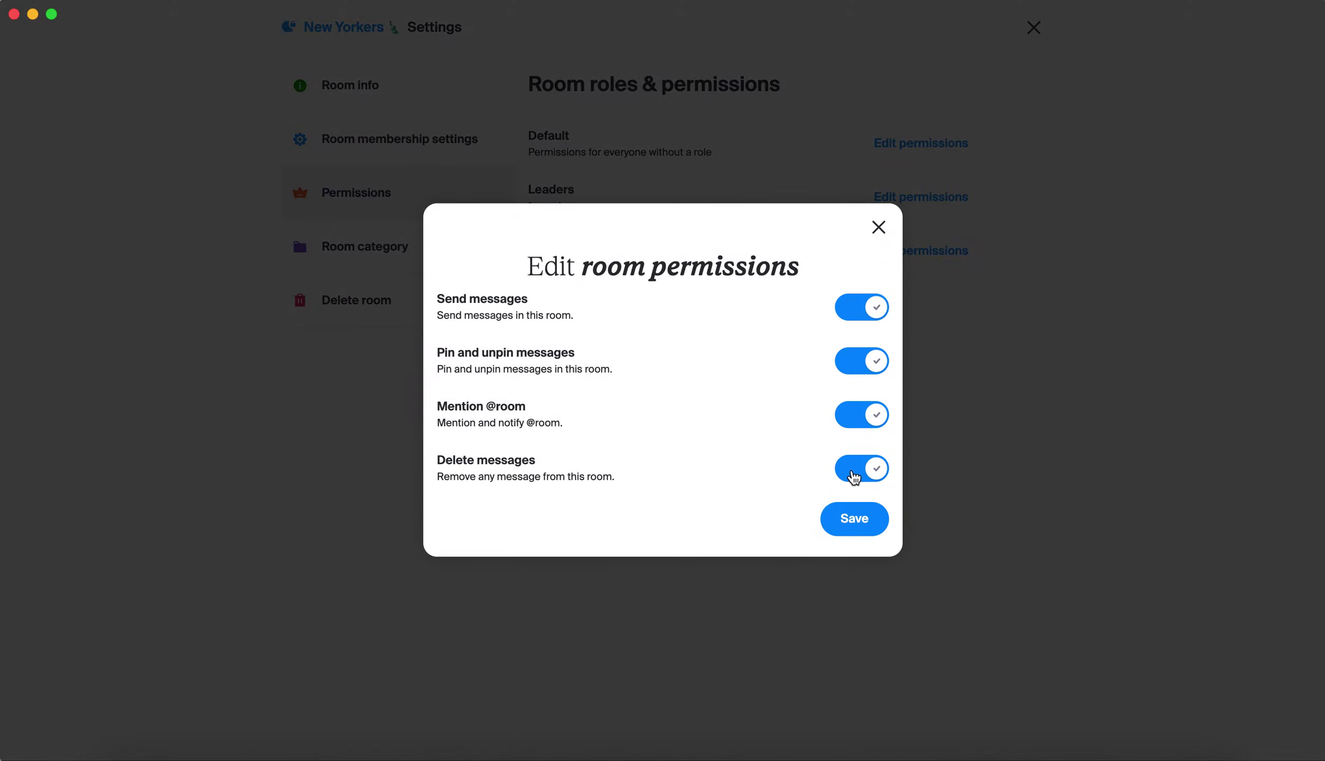
pyautogui.click(853, 520)
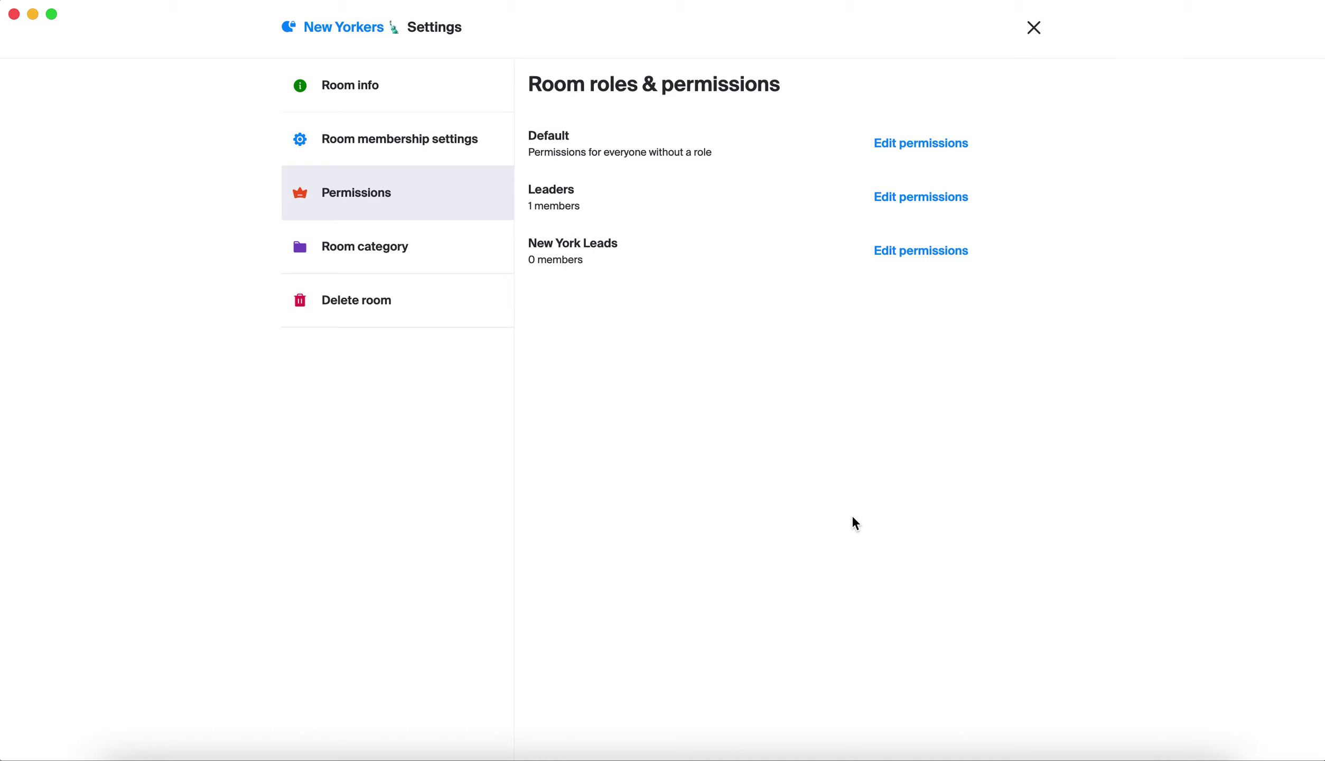
# Check the Default role's permissions in the New Yorkers room without changing them, and leave the room settings.
pyautogui.click(926, 148)
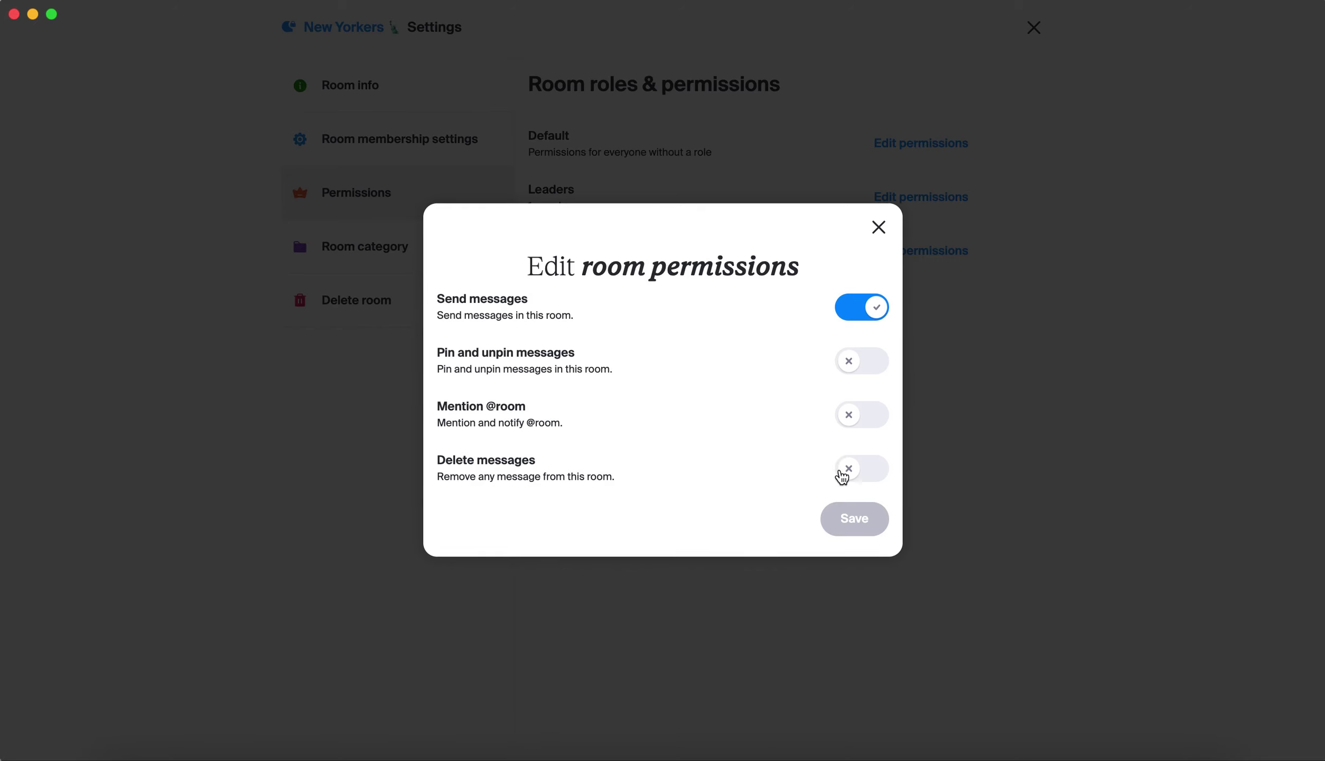
pyautogui.click(879, 227)
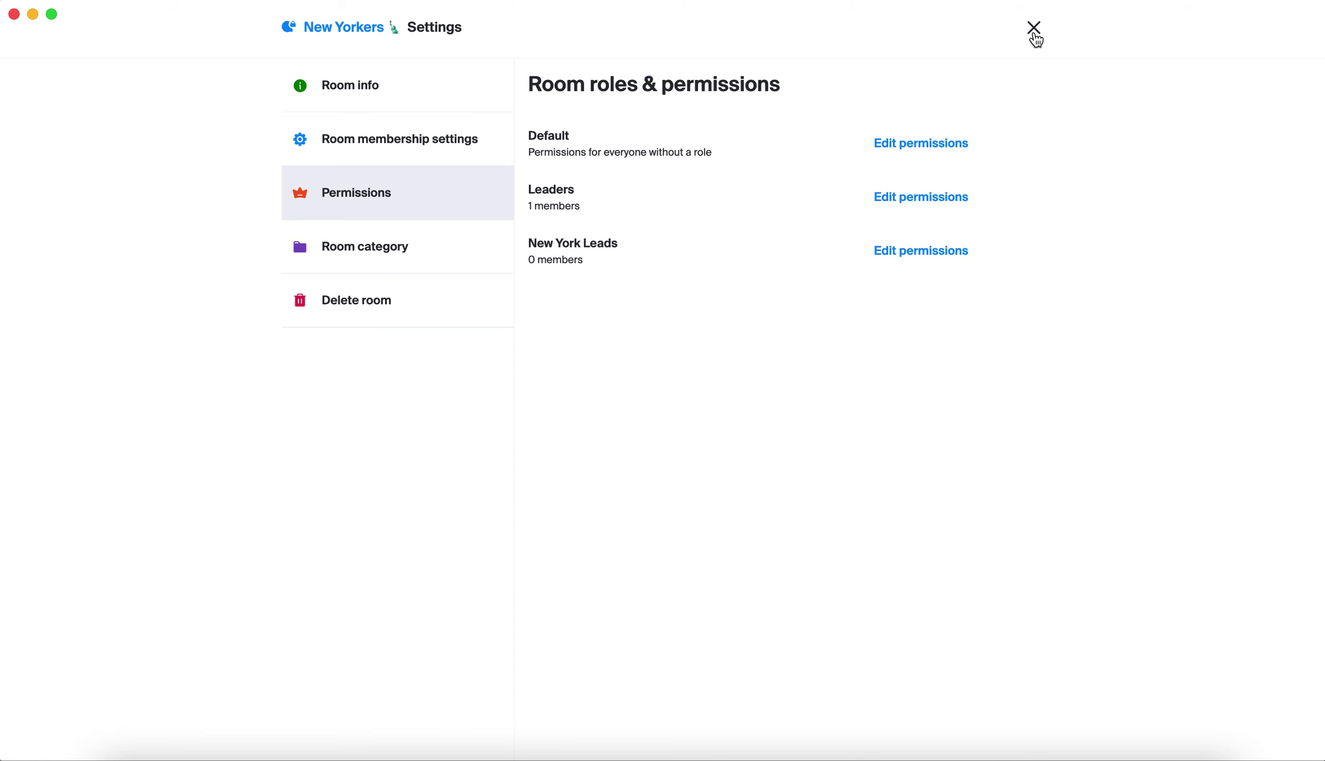
pyautogui.click(1034, 31)
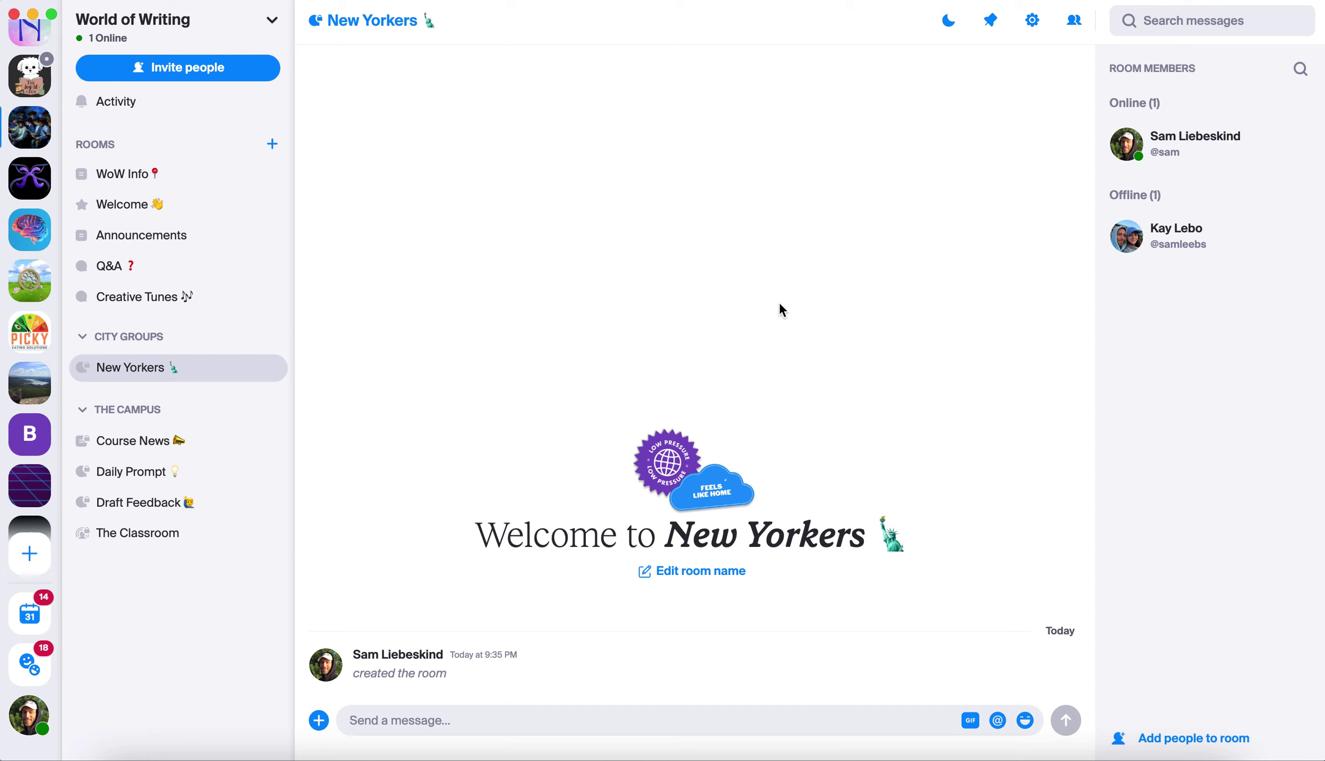